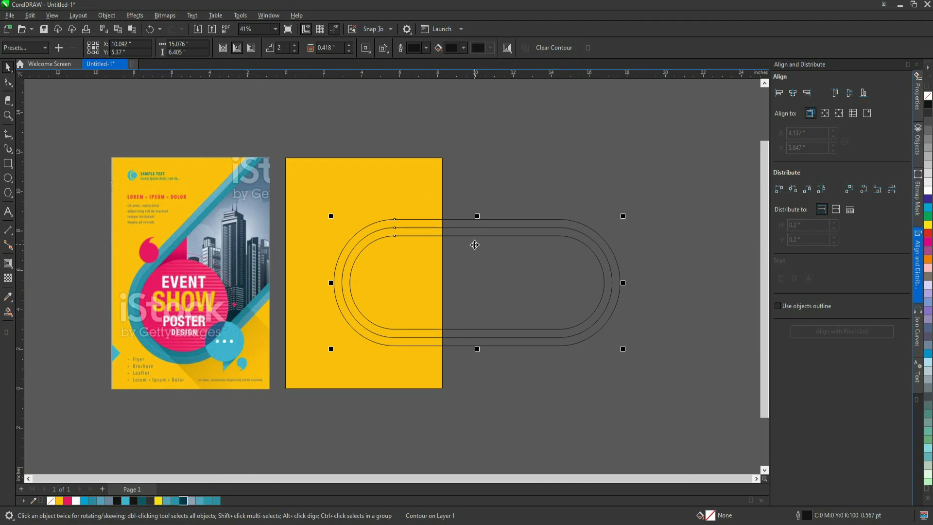
Break the contour group of the rounded rectangle apart so its nested outlines become separate objects.
{"action": "right_click", "coordinate": [474, 245]}
{"action": "left_click", "coordinate": [500, 249]}
{"action": "left_click", "coordinate": [517, 242]}
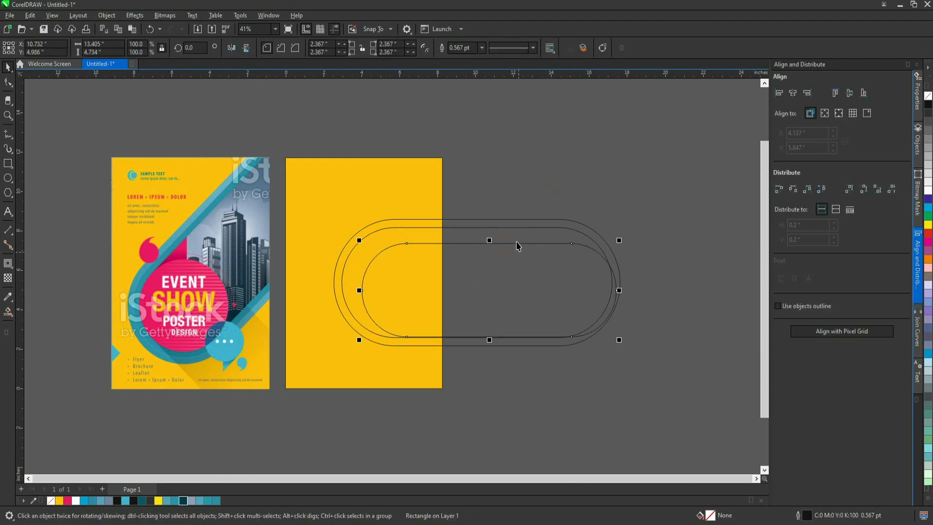
{"action": "mouse_move", "coordinate": [516, 245]}
{"action": "left_mouse_down"}
{"action": "mouse_move", "coordinate": [584, 232]}
{"action": "mouse_move", "coordinate": [505, 237]}
{"action": "left_mouse_up"}
{"action": "left_click", "coordinate": [475, 272]}
{"action": "scroll", "coordinate": [474, 272], "scroll_direction": "up", "scroll_amount": 1}
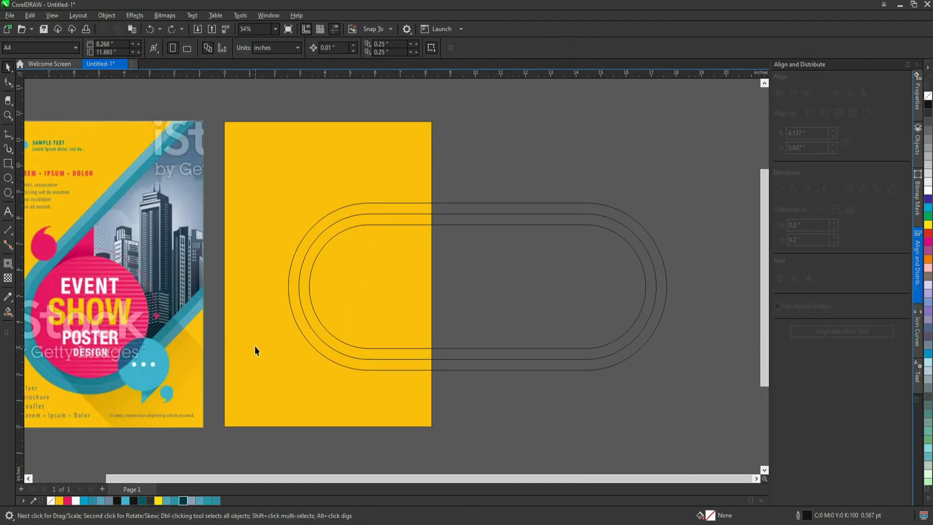
Draw a circle about 4.734 inches in diameter that fits the height of the innermost rounded outline.
{"action": "left_click", "coordinate": [8, 178]}
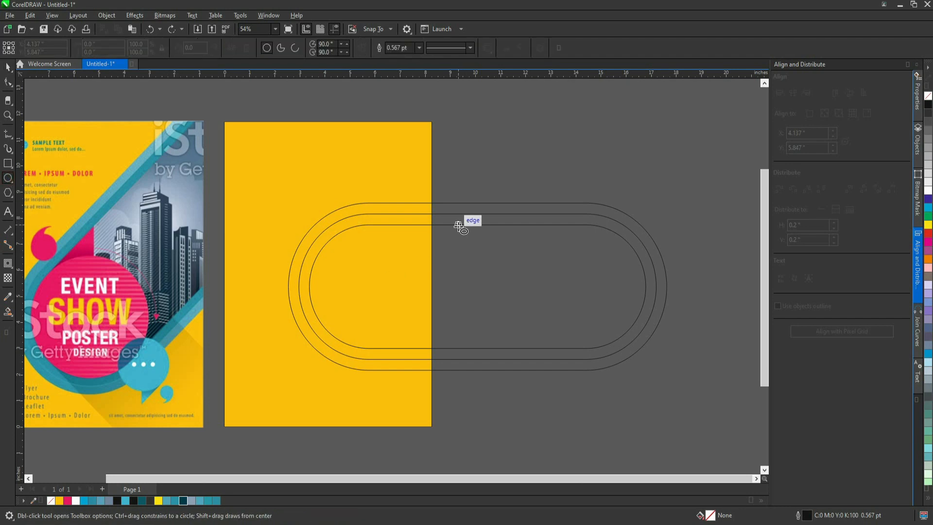
{"action": "left_click_drag", "start_coordinate": [458, 226], "coordinate": [521, 348]}
{"action": "key", "text": "space"}
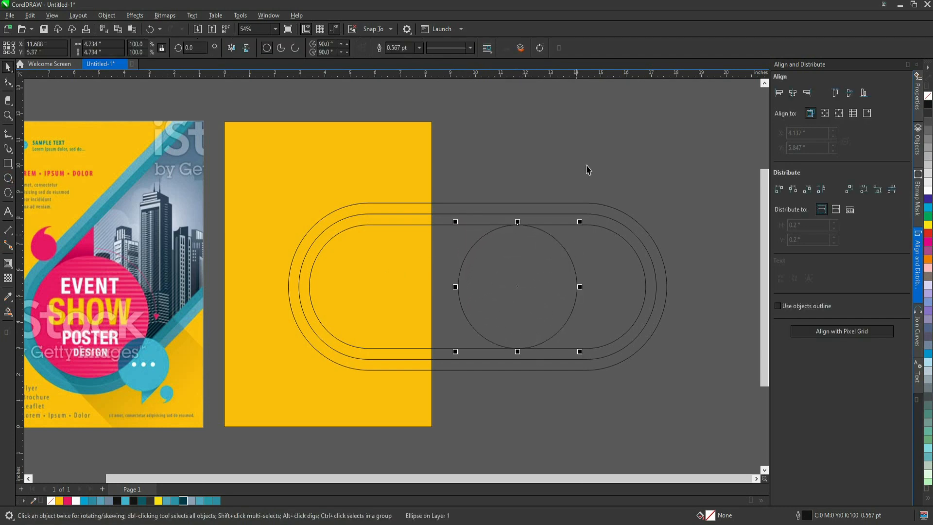
Align the circle to the left end of the innermost rounded outline.
{"action": "left_click_drag", "start_coordinate": [596, 164], "coordinate": [460, 379]}
{"action": "key", "text": "l"}
{"action": "left_click", "coordinate": [528, 395]}
{"action": "scroll", "coordinate": [498, 373], "scroll_direction": "down", "scroll_amount": 2}
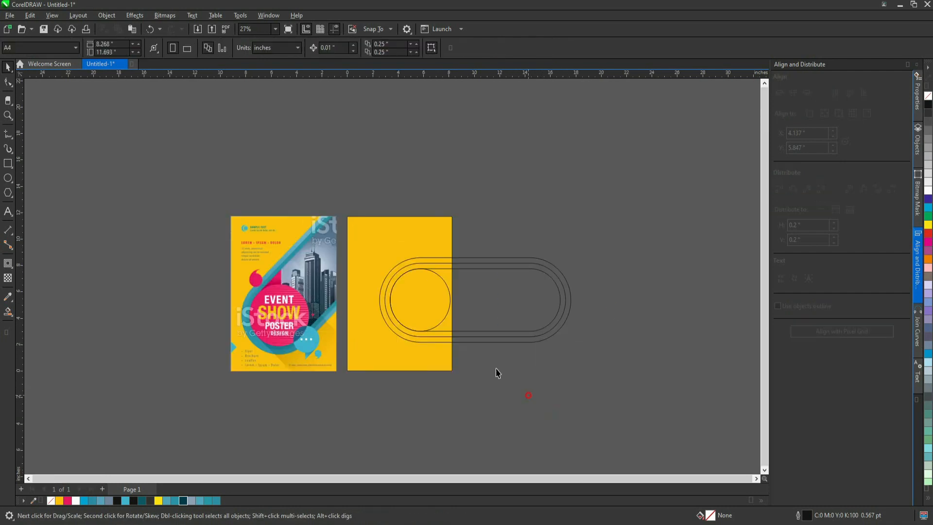
{"action": "scroll", "coordinate": [443, 323], "scroll_direction": "up", "scroll_amount": 1}
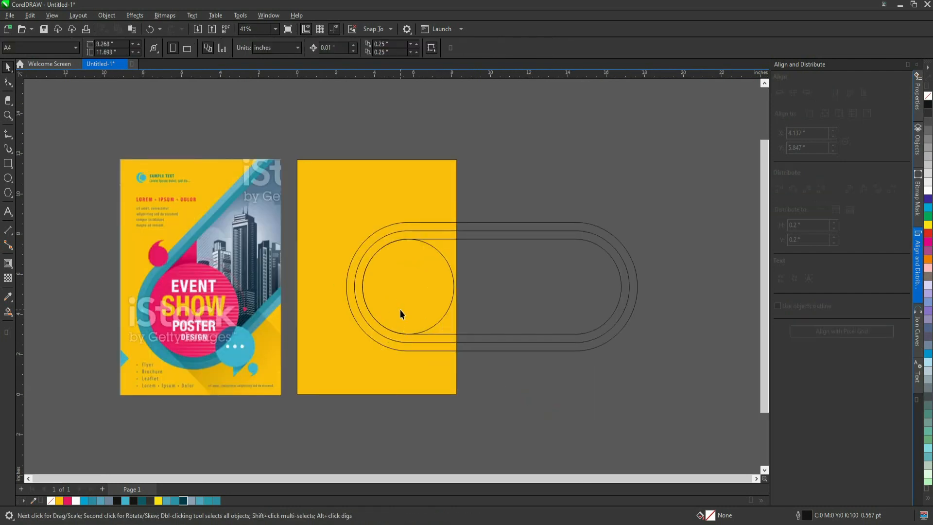
{"action": "scroll", "coordinate": [244, 335], "scroll_direction": "up", "scroll_amount": 1}
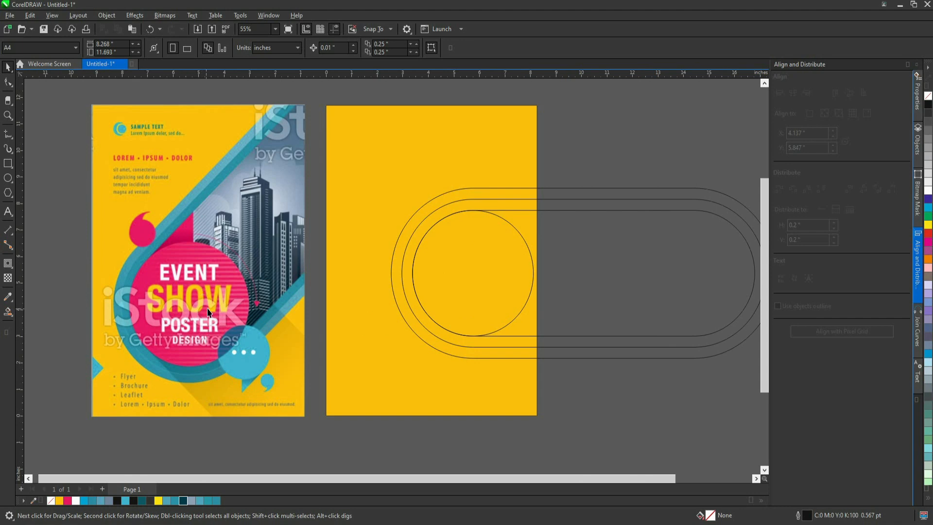
{"action": "scroll", "coordinate": [216, 311], "scroll_direction": "down", "scroll_amount": 1}
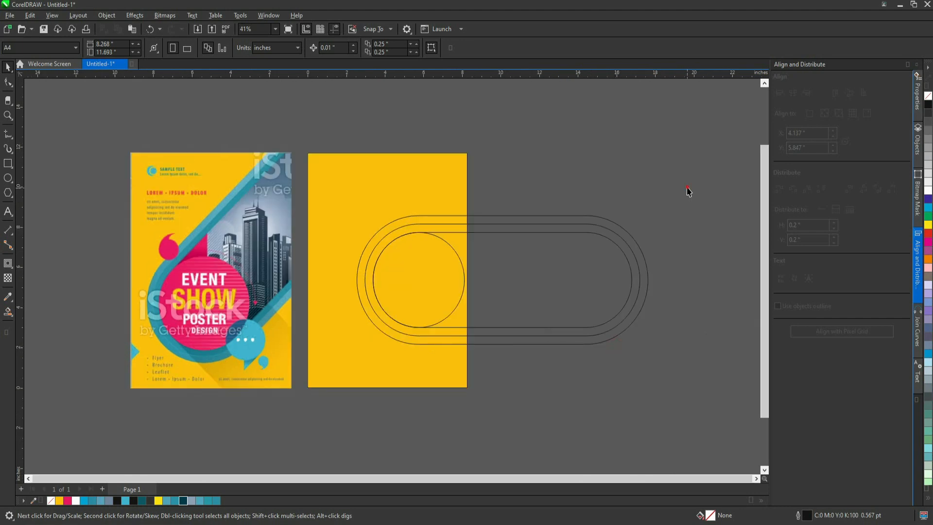
Fill the circle with the pink sampled from the large circle in the reference poster.
{"action": "left_click", "coordinate": [8, 296]}
{"action": "scroll", "coordinate": [186, 281], "scroll_direction": "up", "scroll_amount": 2}
{"action": "left_click", "coordinate": [184, 280]}
{"action": "left_click", "coordinate": [562, 214]}
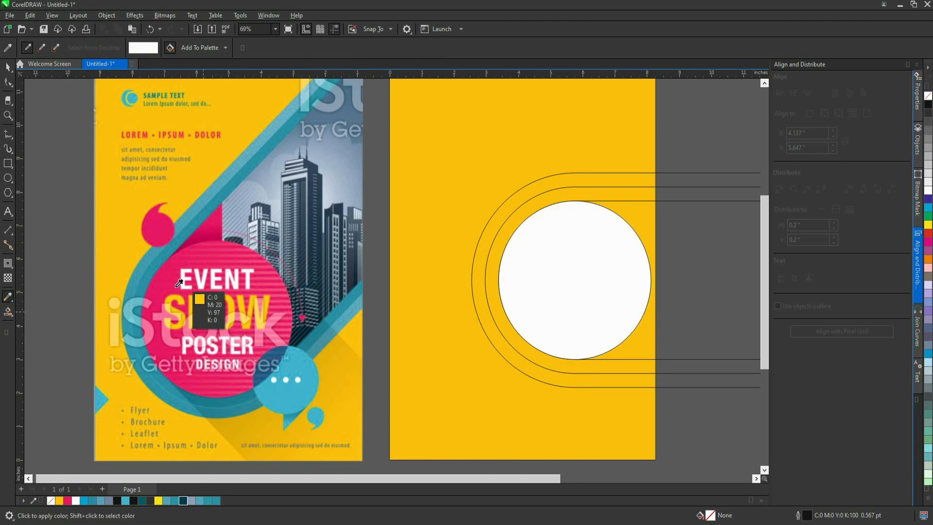
{"action": "left_click", "coordinate": [159, 287]}
{"action": "left_click", "coordinate": [528, 277]}
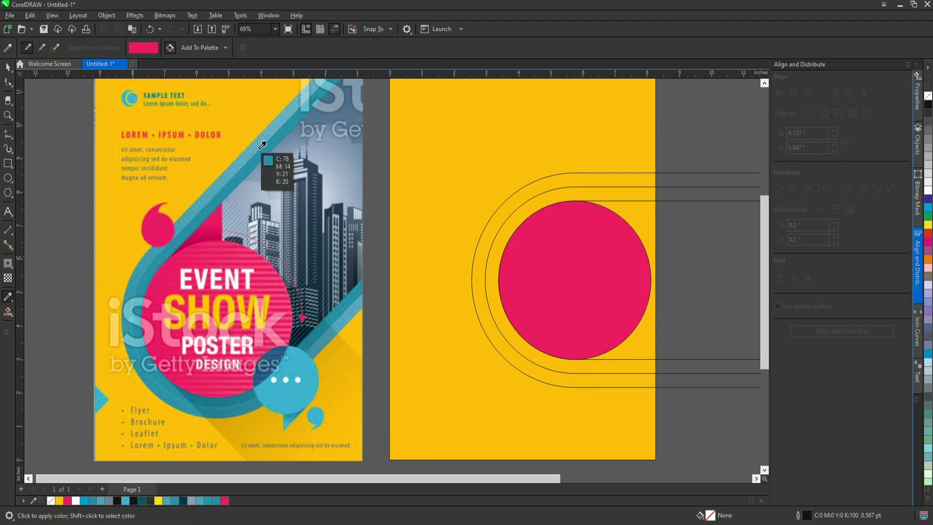
Fill the outer rounded shape with light teal and the middle one with darker teal, both sampled from the reference poster's band.
{"action": "left_click", "coordinate": [593, 180]}
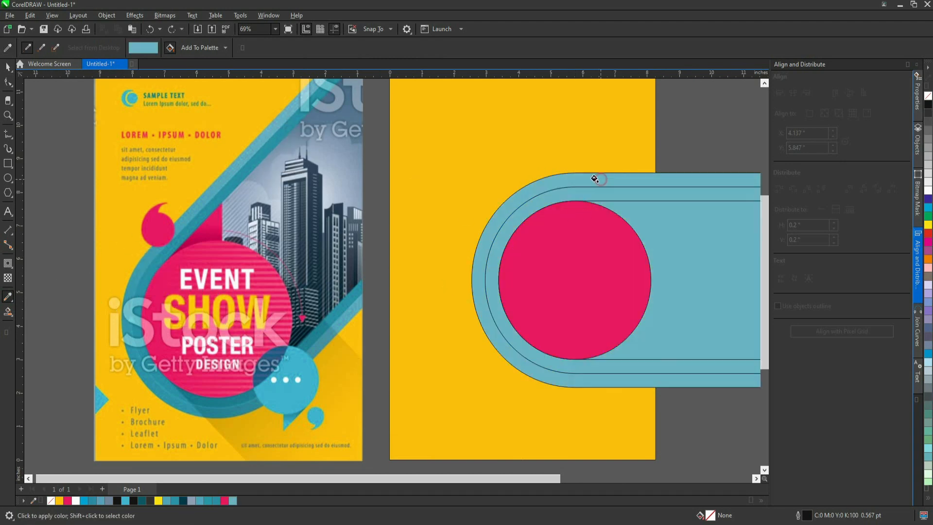
{"action": "left_click", "coordinate": [267, 147]}
{"action": "left_click", "coordinate": [624, 192]}
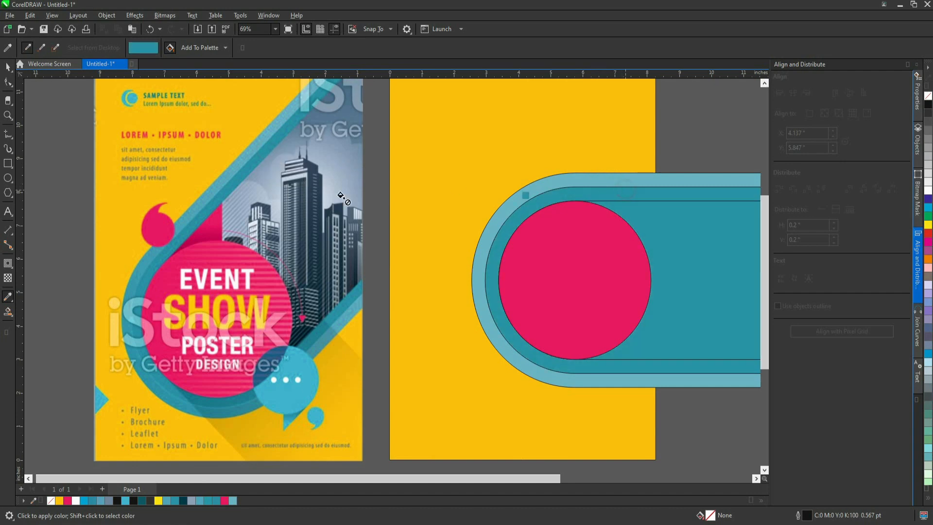
Fill the innermost rounded shape with white.
{"action": "scroll", "coordinate": [535, 254], "scroll_direction": "down", "scroll_amount": 3}
{"action": "key", "text": "space"}
{"action": "left_click", "coordinate": [535, 254]}
{"action": "left_click", "coordinate": [928, 195]}
Remove the outlines from the three rounded shapes and the pink circle.
{"action": "scroll", "coordinate": [703, 223], "scroll_direction": "down", "scroll_amount": 2}
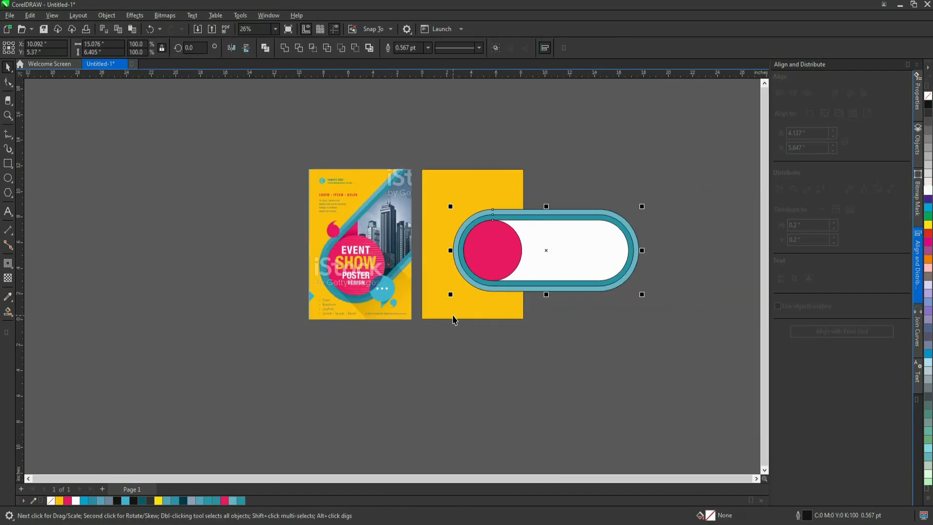
{"action": "left_click_drag", "start_coordinate": [746, 177], "coordinate": [433, 323]}
{"action": "left_click", "coordinate": [641, 164]}
{"action": "scroll", "coordinate": [566, 231], "scroll_direction": "up", "scroll_amount": 3}
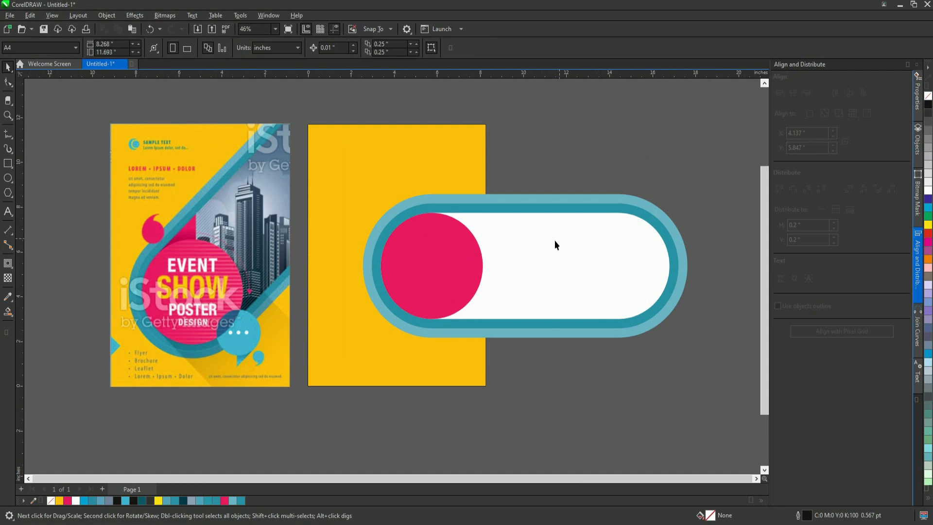
Rotate the rounded shapes and circle together by 45° and position them over the yellow page like the reference.
{"action": "left_click_drag", "start_coordinate": [703, 178], "coordinate": [342, 369]}
{"action": "left_click_drag", "start_coordinate": [691, 341], "coordinate": [671, 218]}
{"action": "left_click_drag", "start_coordinate": [472, 322], "coordinate": [404, 275]}
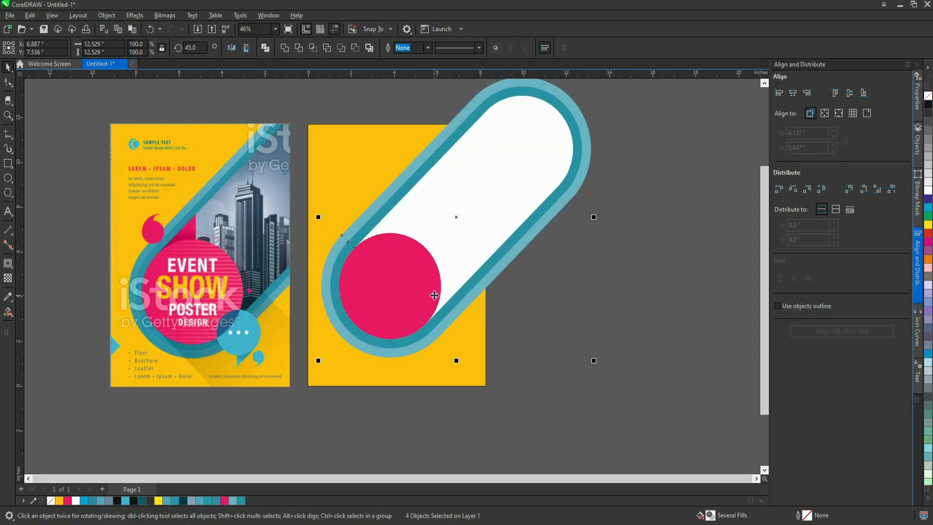
{"action": "key", "text": "ctrl+Page_Down"}
{"action": "key", "text": "ctrl+z"}
{"action": "left_click", "coordinate": [492, 301]}
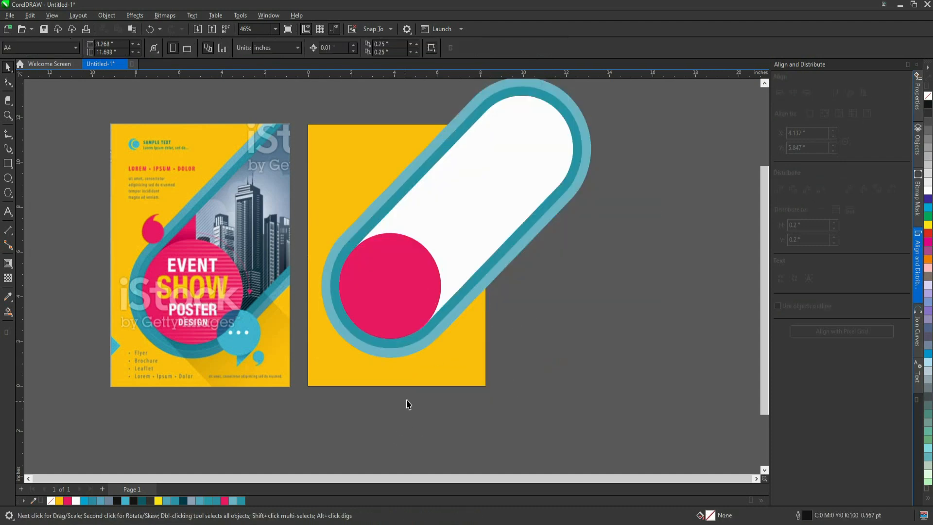
Switch to File Explorer and pick the fireworks bridge photo from the Flyer sample folder on the desktop.
{"action": "mouse_move", "coordinate": [276, 519]}
{"action": "left_click", "coordinate": [293, 499]}
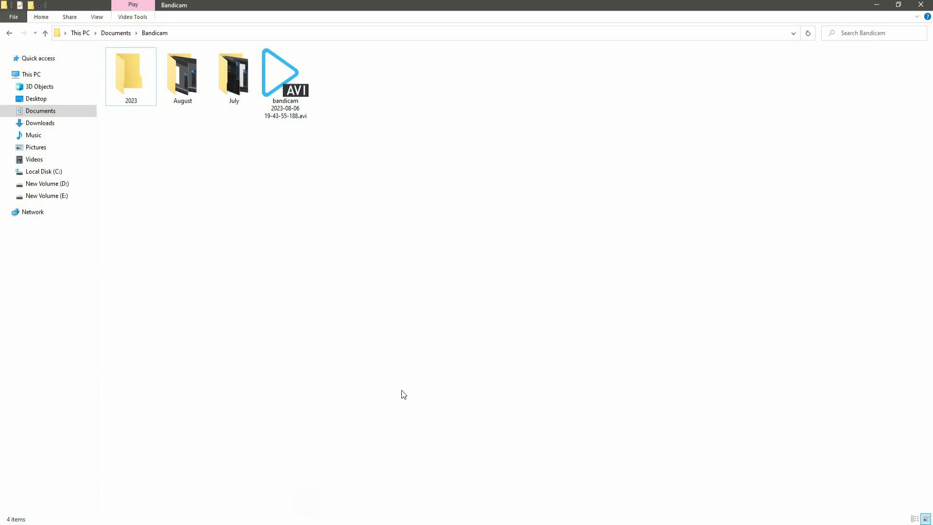
{"action": "left_click", "coordinate": [55, 99]}
{"action": "double_click", "coordinate": [129, 77]}
{"action": "left_click", "coordinate": [410, 93]}
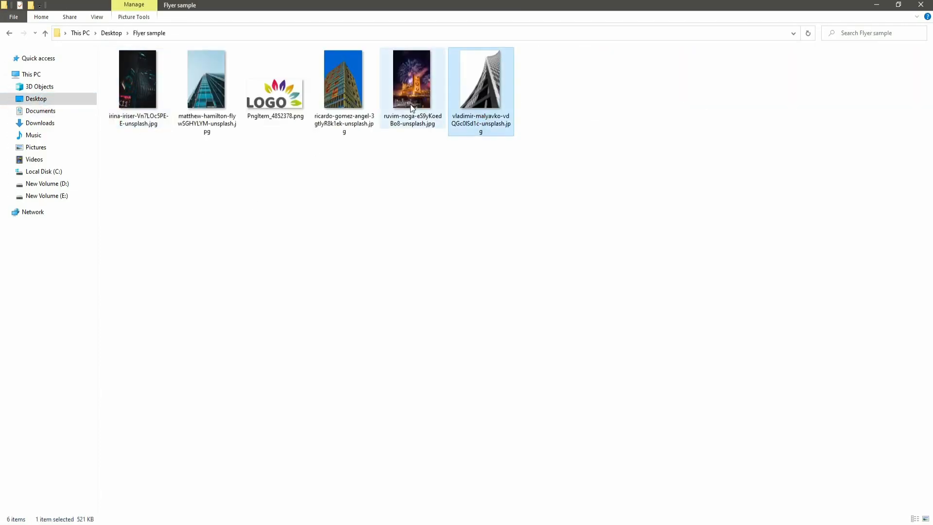
Switch back to CorelDRAW, paste the fireworks photo and scale it to about 7.026 × 10.54 inches beside the page.
{"action": "key", "text": "alt+Tab"}
{"action": "key", "text": "ctrl+v"}
{"action": "scroll", "coordinate": [583, 136], "scroll_direction": "down", "scroll_amount": 5}
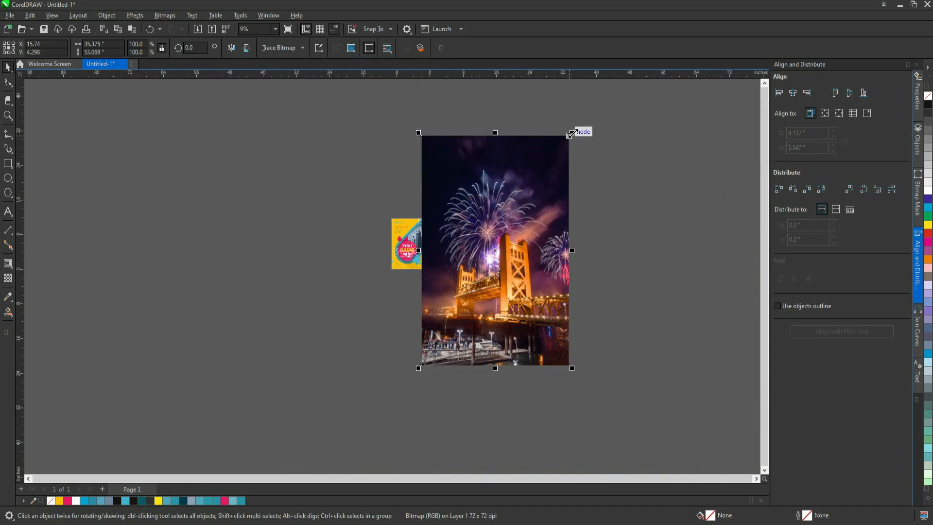
{"action": "scroll", "coordinate": [534, 272], "scroll_direction": "up", "scroll_amount": 8}
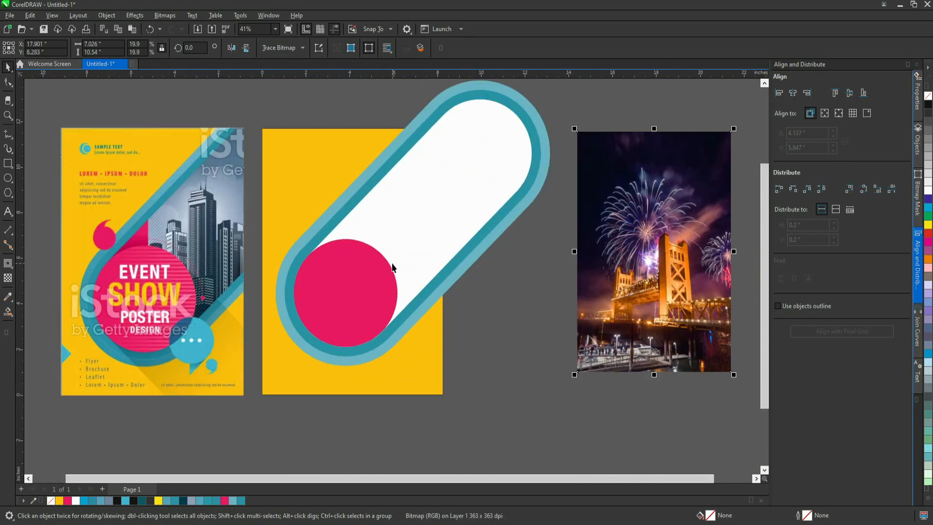
PowerClip the fireworks photo inside the white rounded shape.
{"action": "right_click", "coordinate": [629, 297]}
{"action": "left_click", "coordinate": [667, 370]}
{"action": "left_click", "coordinate": [394, 233]}
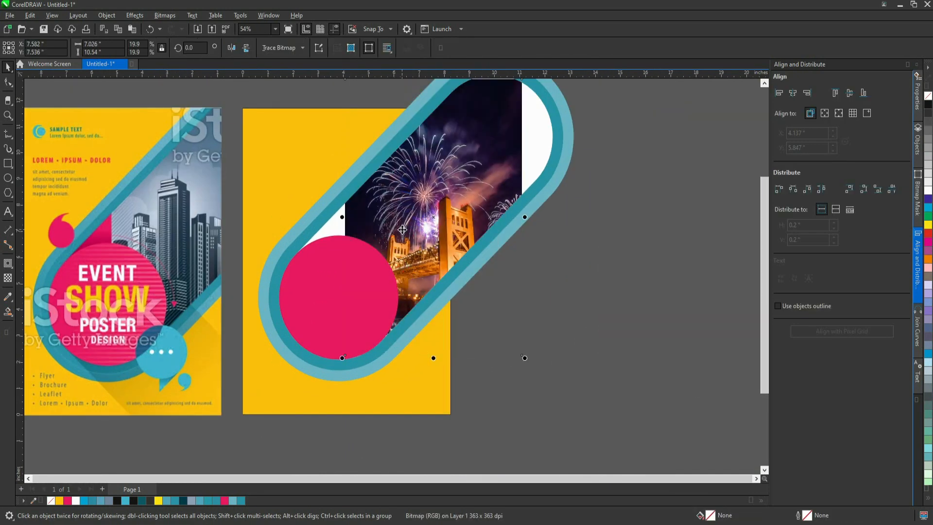
Scale the clipped fireworks photo down to about 6.191 × 9.287 inches and reposition it within the rounded shape.
{"action": "scroll", "coordinate": [402, 220], "scroll_direction": "down", "scroll_amount": 1}
{"action": "left_click_drag", "start_coordinate": [479, 360], "coordinate": [480, 358]}
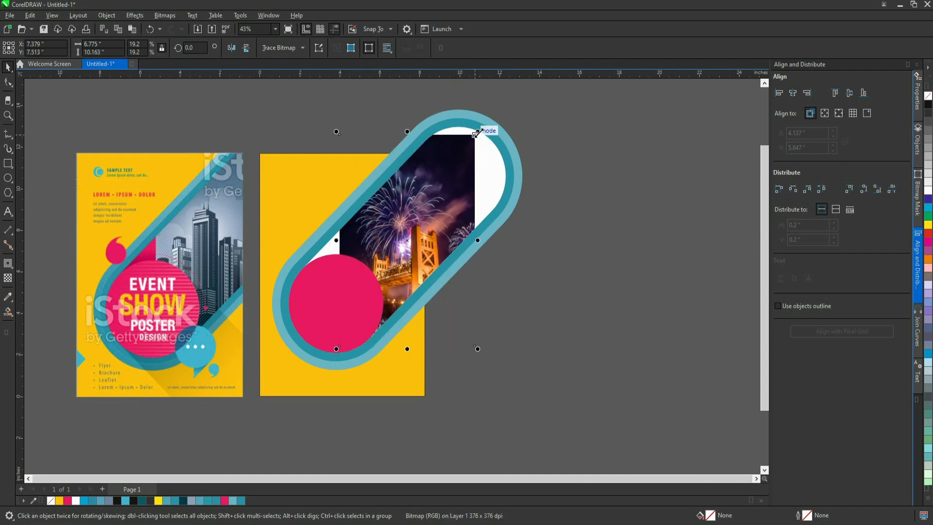
{"action": "left_click_drag", "start_coordinate": [486, 130], "coordinate": [466, 140]}
{"action": "scroll", "coordinate": [396, 249], "scroll_direction": "up", "scroll_amount": 1}
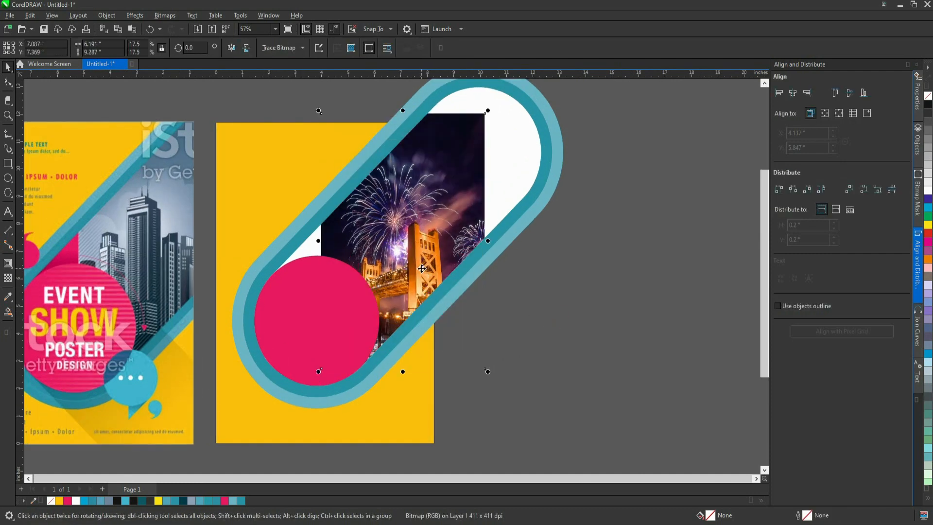
{"action": "key", "text": "Escape"}
Fill the PowerClip shape with pink and add a linear fountain fill across the corner above the circle.
{"action": "left_click", "coordinate": [311, 251]}
{"action": "left_click", "coordinate": [67, 500]}
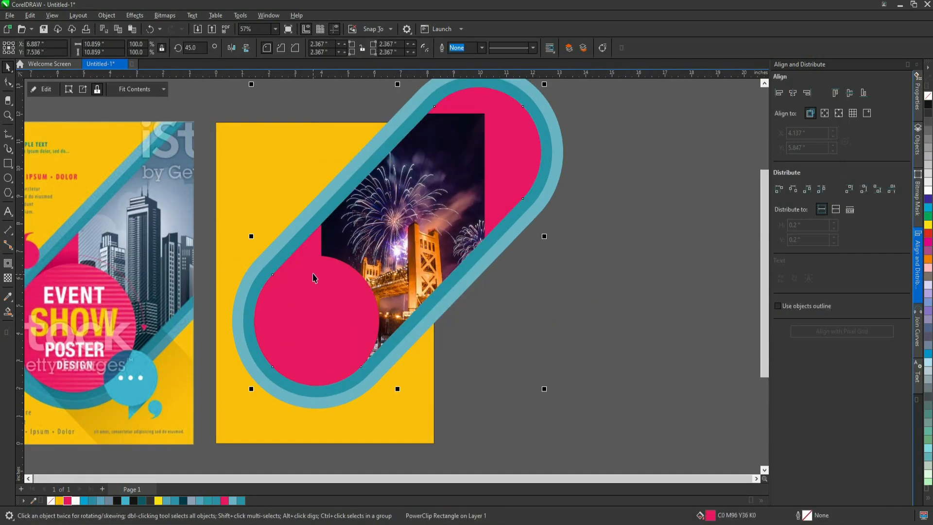
{"action": "key", "text": "g"}
{"action": "left_click_drag", "start_coordinate": [305, 260], "coordinate": [328, 225]}
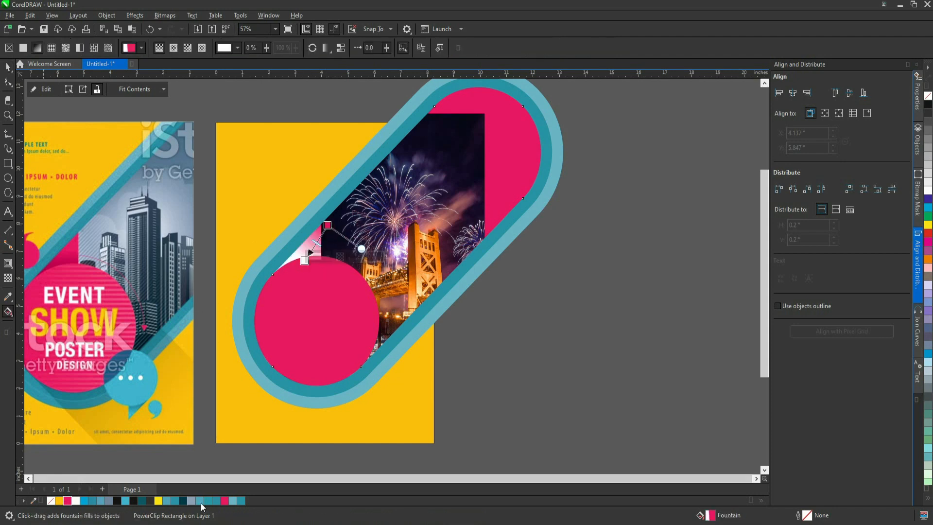
Set the fountain fill's end colour near the circle to a darker pink, about C4 M100 Y47 K19.
{"action": "left_click", "coordinate": [71, 501]}
{"action": "left_click", "coordinate": [304, 260]}
{"action": "left_click", "coordinate": [314, 256]}
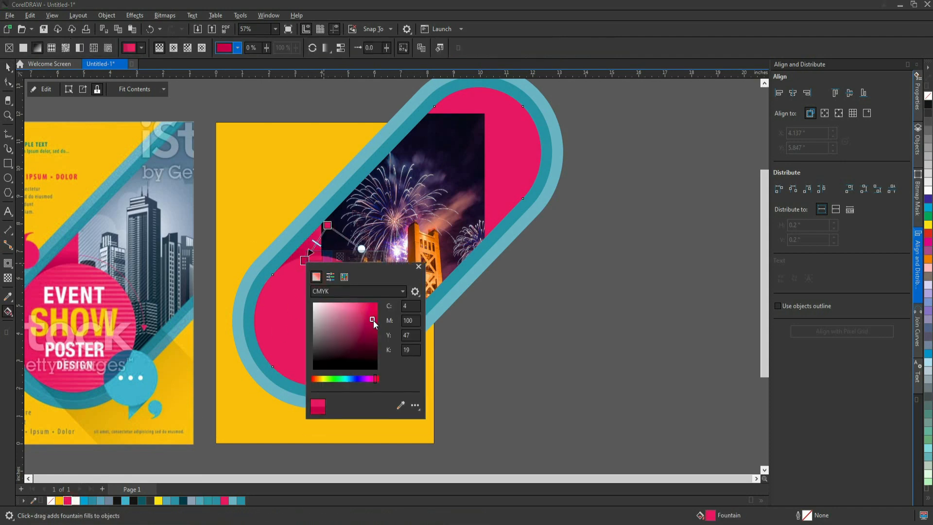
{"action": "left_click", "coordinate": [502, 306]}
{"action": "key", "text": "space"}
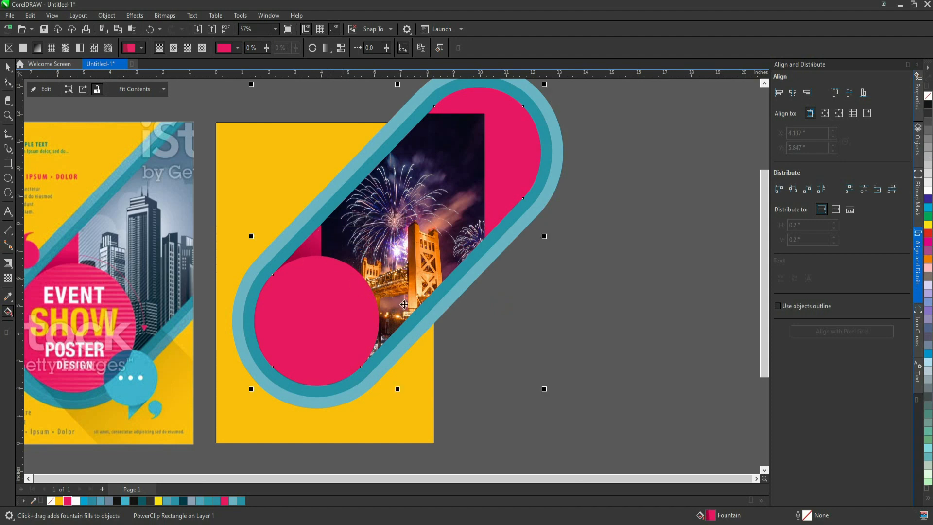
Draw a thin white rectangle without outline, about 3.484 × 0.091 inches, across the upper part of the pink circle.
{"action": "scroll", "coordinate": [543, 316], "scroll_direction": "down", "scroll_amount": 2}
{"action": "scroll", "coordinate": [271, 305], "scroll_direction": "up", "scroll_amount": 3}
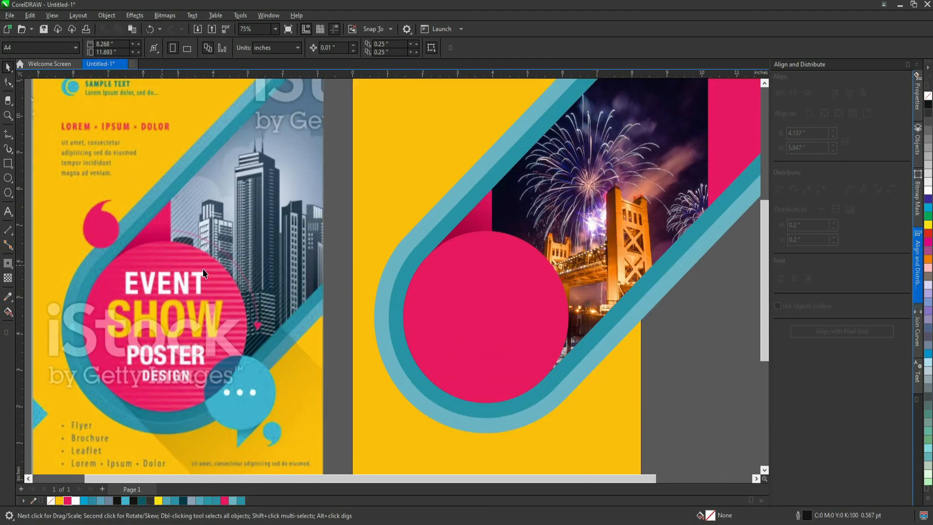
{"action": "left_click", "coordinate": [11, 168]}
{"action": "scroll", "coordinate": [534, 253], "scroll_direction": "up", "scroll_amount": 2}
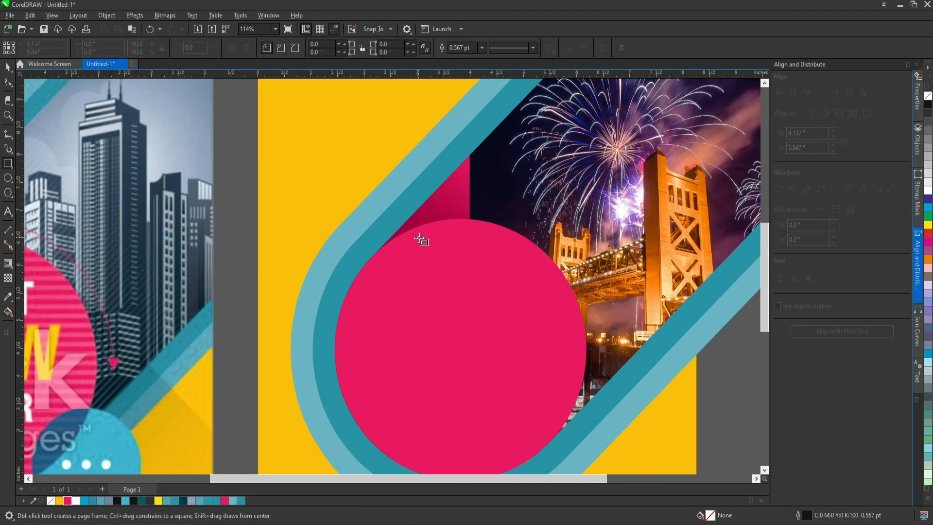
{"action": "left_click_drag", "start_coordinate": [418, 234], "coordinate": [605, 234]}
{"action": "key", "text": "space"}
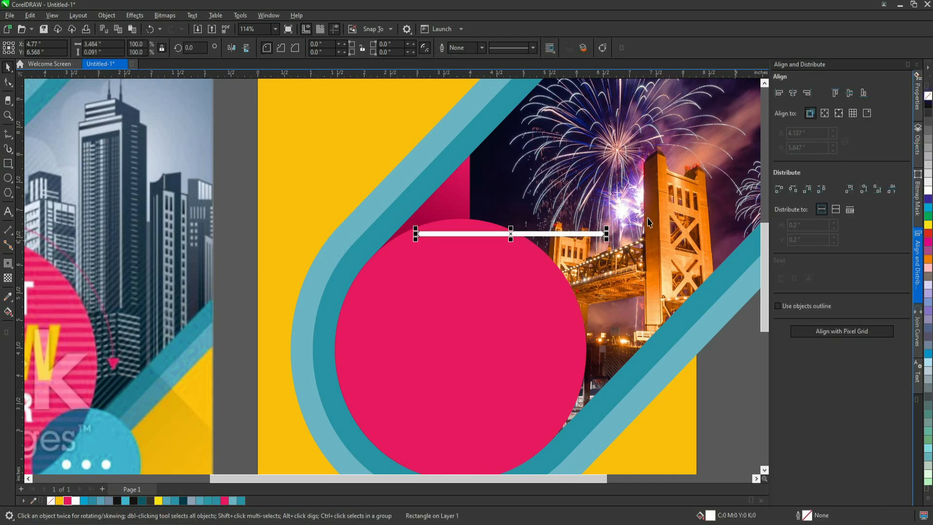
Reduce the white bar's height to about 0.072 inches and shift it slightly left over the circle.
{"action": "scroll", "coordinate": [463, 244], "scroll_direction": "up", "scroll_amount": 5}
{"action": "left_click_drag", "start_coordinate": [547, 214], "coordinate": [488, 220]}
{"action": "scroll", "coordinate": [486, 218], "scroll_direction": "down", "scroll_amount": 5}
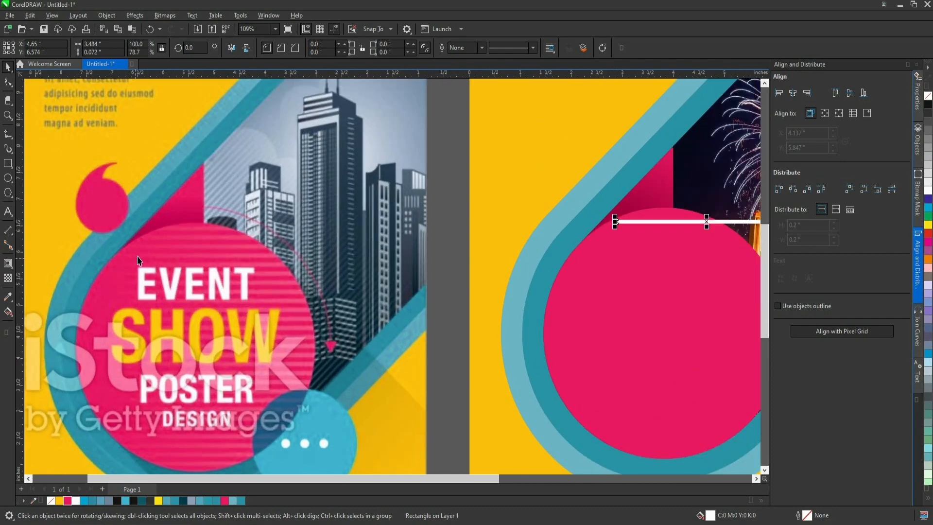
Move the white bar further left and place a duplicate directly below it.
{"action": "scroll", "coordinate": [462, 276], "scroll_direction": "down", "scroll_amount": 2}
{"action": "scroll", "coordinate": [392, 228], "scroll_direction": "up", "scroll_amount": 6}
{"action": "left_click_drag", "start_coordinate": [462, 235], "coordinate": [368, 246]}
{"action": "scroll", "coordinate": [446, 285], "scroll_direction": "down", "scroll_amount": 5}
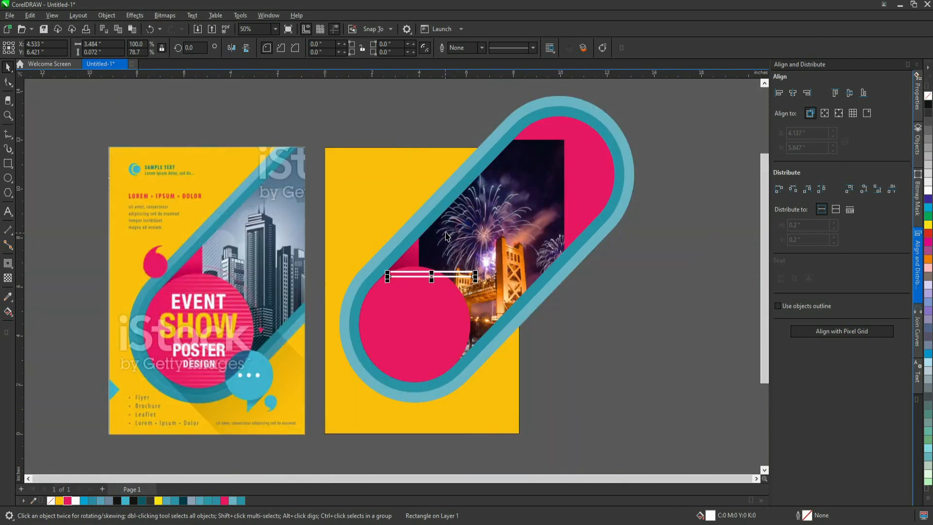
Repeat the bar duplication at equal spacing until the white stripes reach the bottom of the pink circle.
{"action": "scroll", "coordinate": [434, 280], "scroll_direction": "up", "scroll_amount": 1}
{"action": "key", "text": "ctrl+r"}
{"action": "key", "text": "ctrl+r"}
{"action": "key", "text": "ctrl+r"}
{"action": "key", "text": "ctrl+r"}
{"action": "key", "text": "ctrl+r"}
{"action": "key", "text": "ctrl+r"}
{"action": "key", "text": "ctrl+r"}
{"action": "key", "text": "ctrl+r"}
{"action": "key", "text": "ctrl+r"}
{"action": "key", "text": "ctrl+r"}
{"action": "key", "text": "ctrl+r"}
{"action": "key", "text": "ctrl+r"}
{"action": "key", "text": "ctrl+r"}
{"action": "key", "text": "ctrl+r"}
{"action": "key", "text": "ctrl+r"}
{"action": "key", "text": "ctrl+r"}
{"action": "key", "text": "ctrl+r"}
{"action": "key", "text": "ctrl+r"}
{"action": "key", "text": "ctrl+r"}
{"action": "key", "text": "ctrl+r"}
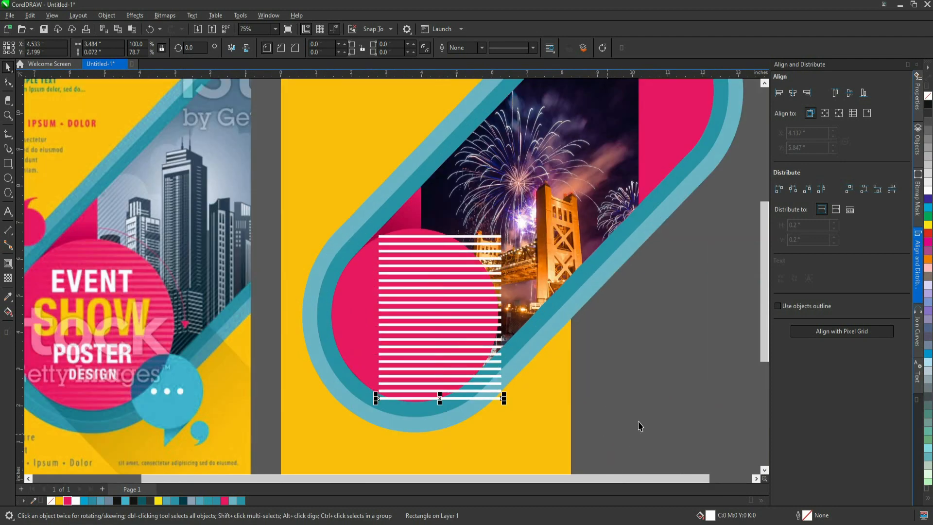
Group all the white stripes over the pink circle into one object.
{"action": "left_click_drag", "start_coordinate": [371, 221], "coordinate": [371, 222]}
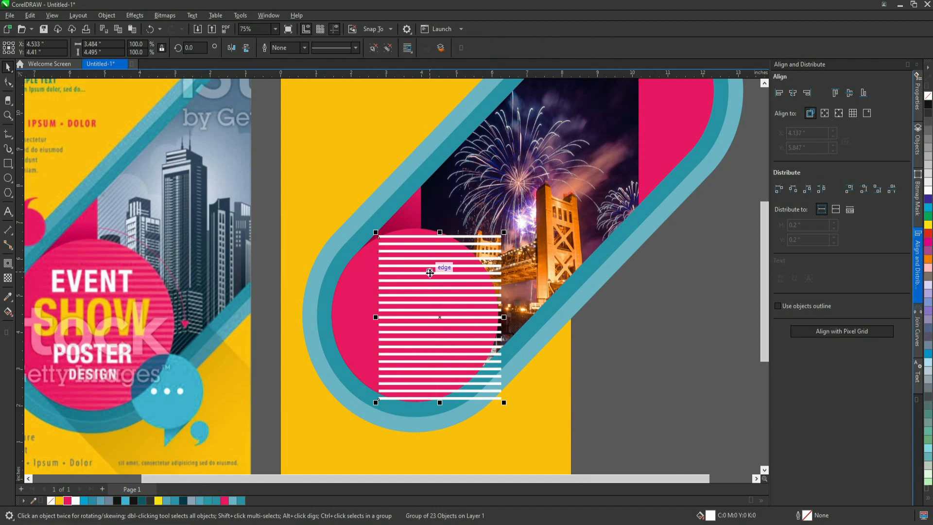
{"action": "left_click", "coordinate": [427, 327]}
{"action": "key", "text": "Escape"}
{"action": "scroll", "coordinate": [436, 325], "scroll_direction": "up", "scroll_amount": 1}
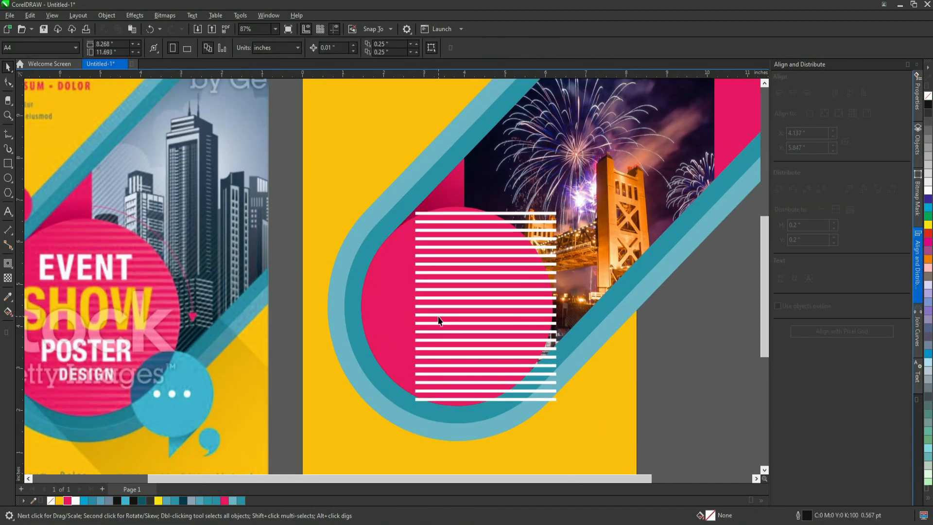
Apply a linear transparency across the white stripe group so it fades out leftwards, and clip it inside the pink circle.
{"action": "left_click", "coordinate": [439, 316]}
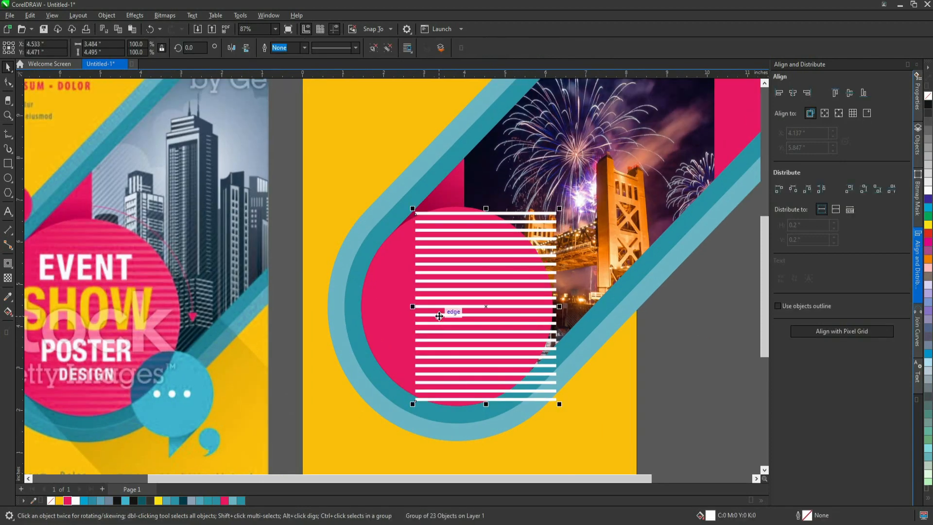
{"action": "left_click", "coordinate": [7, 277]}
{"action": "left_click_drag", "start_coordinate": [692, 293], "coordinate": [418, 293]}
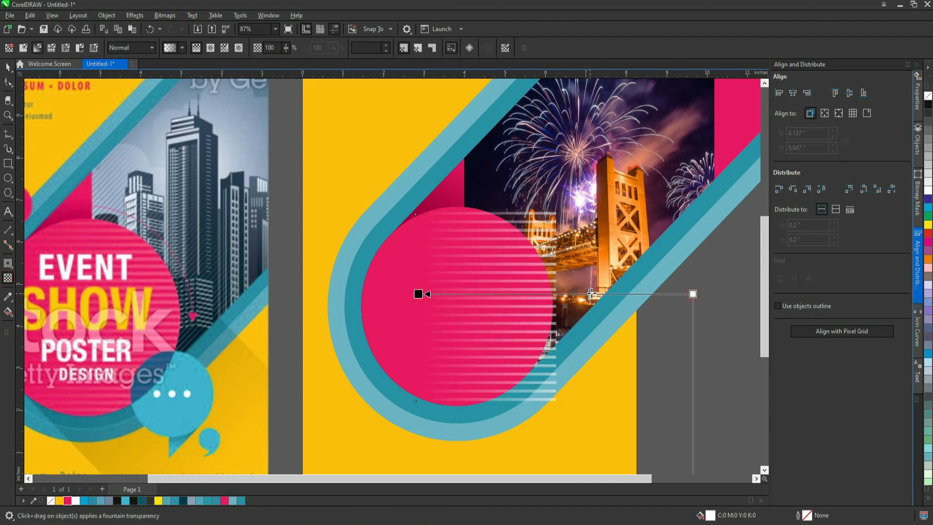
{"action": "key", "text": "space"}
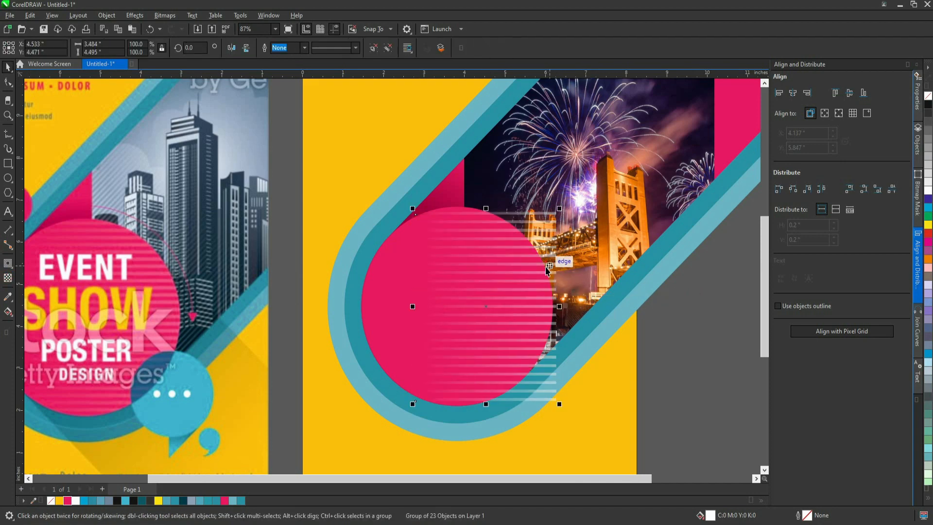
{"action": "right_click", "coordinate": [536, 263]}
{"action": "key", "text": "Escape"}
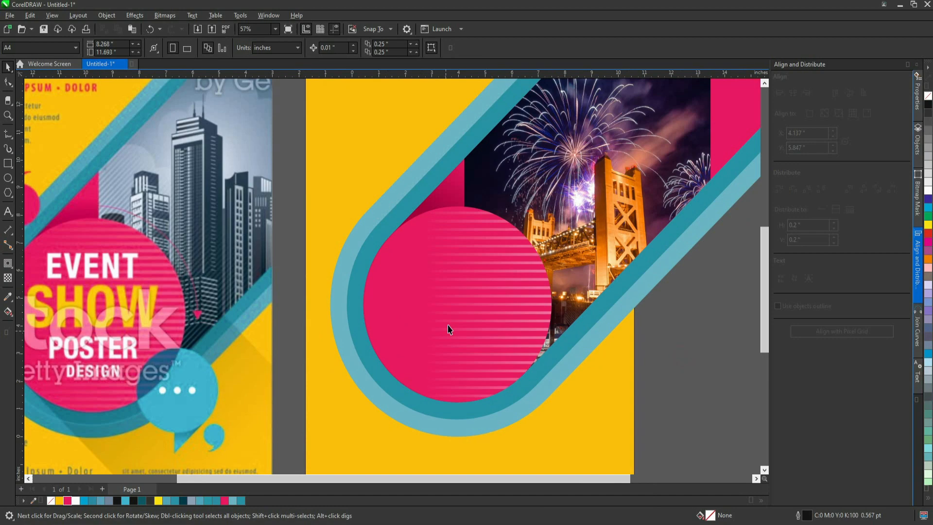
Add artistic text reading EVENT, SHOW, POSTER and DESIGN on four separate lines.
{"action": "scroll", "coordinate": [448, 330], "scroll_direction": "down", "scroll_amount": 1}
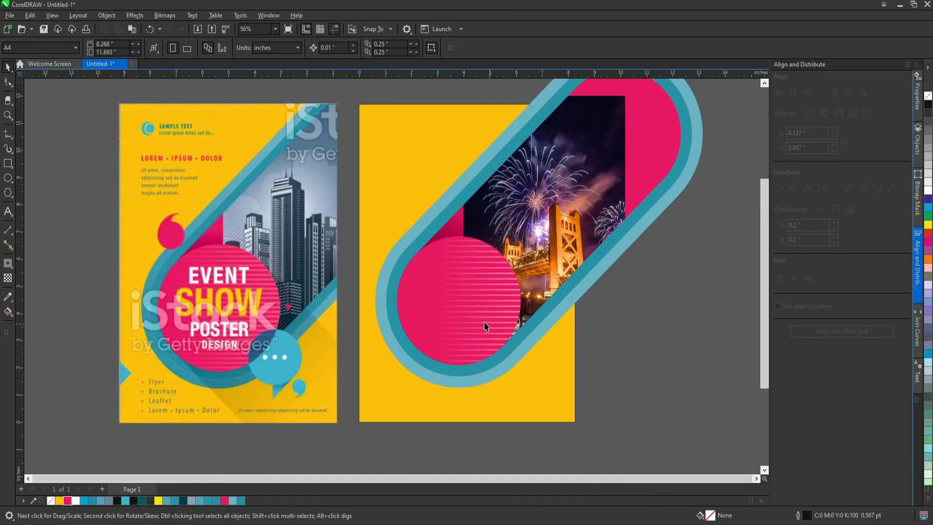
{"action": "scroll", "coordinate": [285, 308], "scroll_direction": "up", "scroll_amount": 1}
{"action": "scroll", "coordinate": [285, 308], "scroll_direction": "down", "scroll_amount": 2}
{"action": "scroll", "coordinate": [430, 348], "scroll_direction": "up", "scroll_amount": 2}
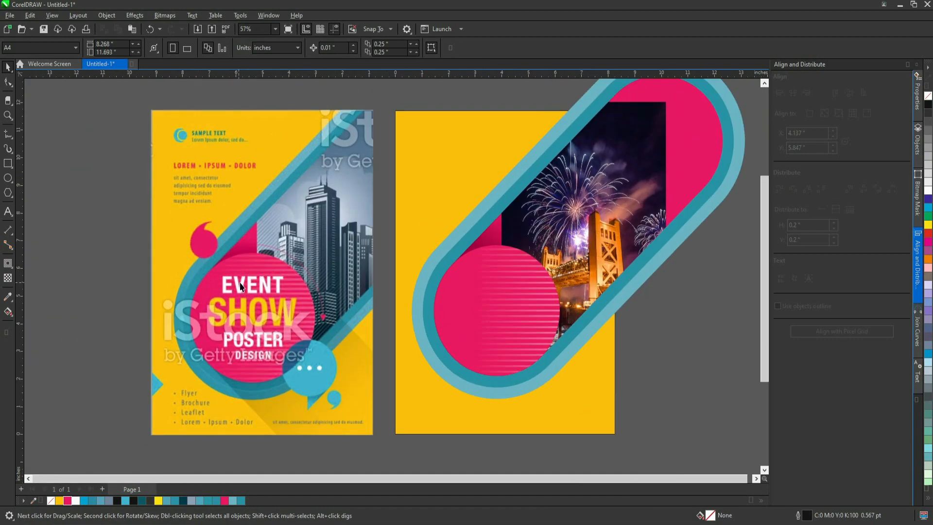
{"action": "key", "text": "F8"}
{"action": "left_click", "coordinate": [491, 370]}
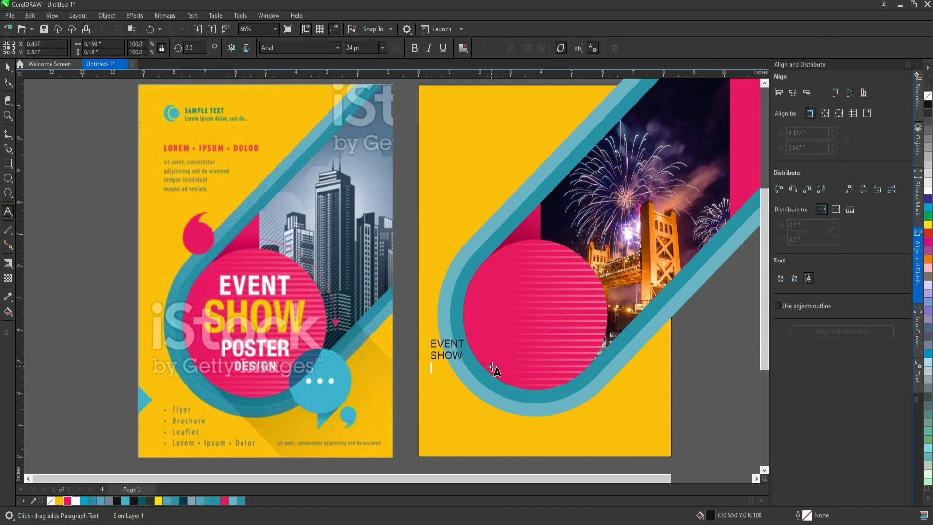
{"action": "key", "text": "ctrl+space"}
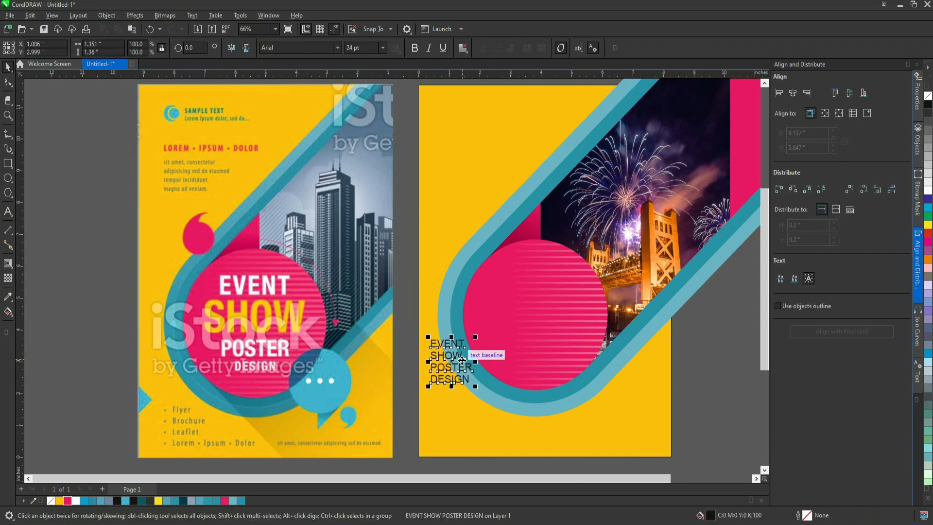
Place the text on the pink circle with centred lines and set it in Roboto at about 45.5 pt.
{"action": "left_click_drag", "start_coordinate": [469, 354], "coordinate": [550, 302]}
{"action": "left_click", "coordinate": [463, 47]}
{"action": "left_click", "coordinate": [481, 84]}
{"action": "left_click", "coordinate": [337, 48]}
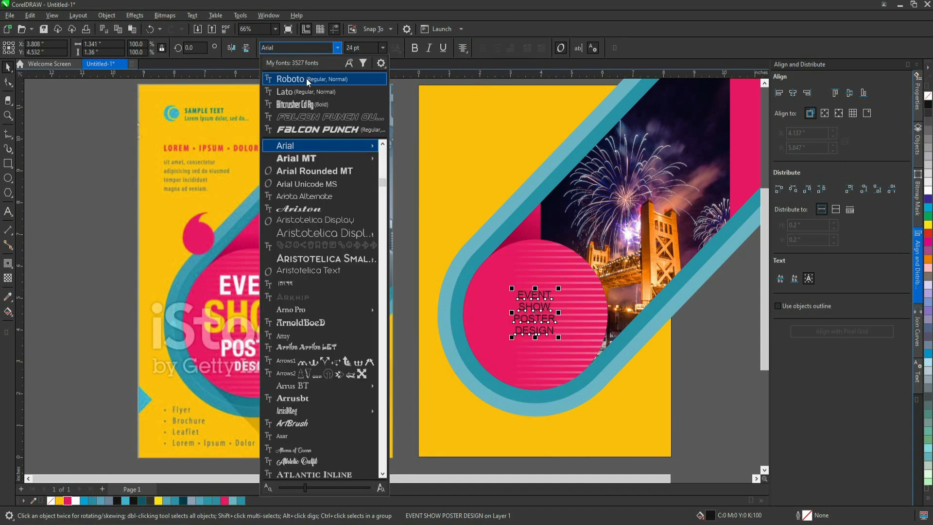
{"action": "left_click", "coordinate": [286, 77]}
{"action": "left_click_drag", "start_coordinate": [557, 288], "coordinate": [575, 265]}
Centre the text block on the pink circle and break it apart into separate lines.
{"action": "scroll", "coordinate": [682, 358], "scroll_direction": "down", "scroll_amount": 2}
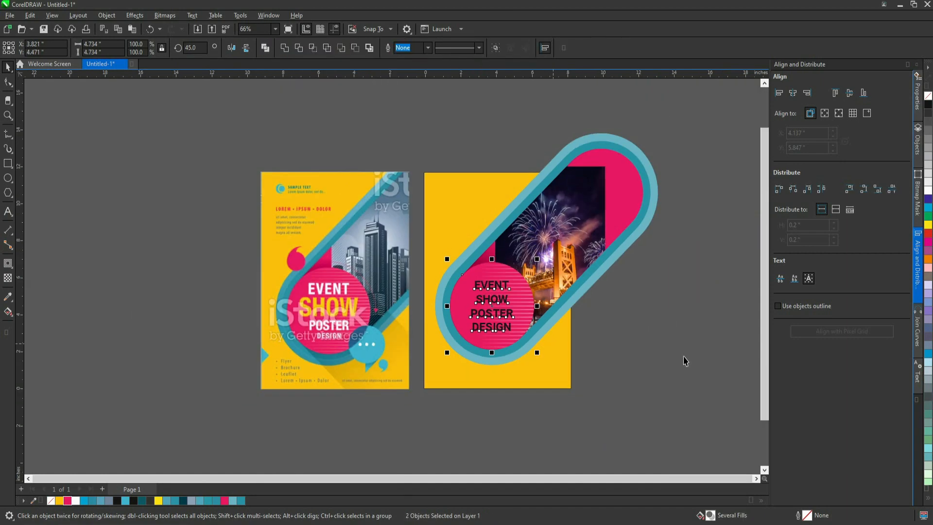
{"action": "scroll", "coordinate": [522, 288], "scroll_direction": "up", "scroll_amount": 4}
{"action": "key", "text": "ctrl+k"}
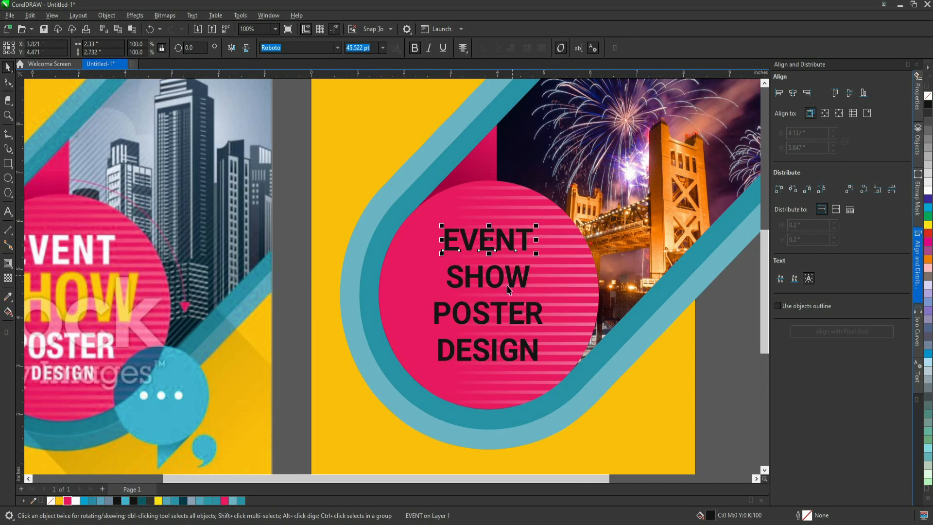
Enlarge SHOW to about 87 pt, shrink DESIGN to about 37.4 pt, and space the four lines to fit the circle.
{"action": "left_click_drag", "start_coordinate": [533, 289], "coordinate": [532, 333]}
{"action": "scroll", "coordinate": [532, 291], "scroll_direction": "up", "scroll_amount": 1}
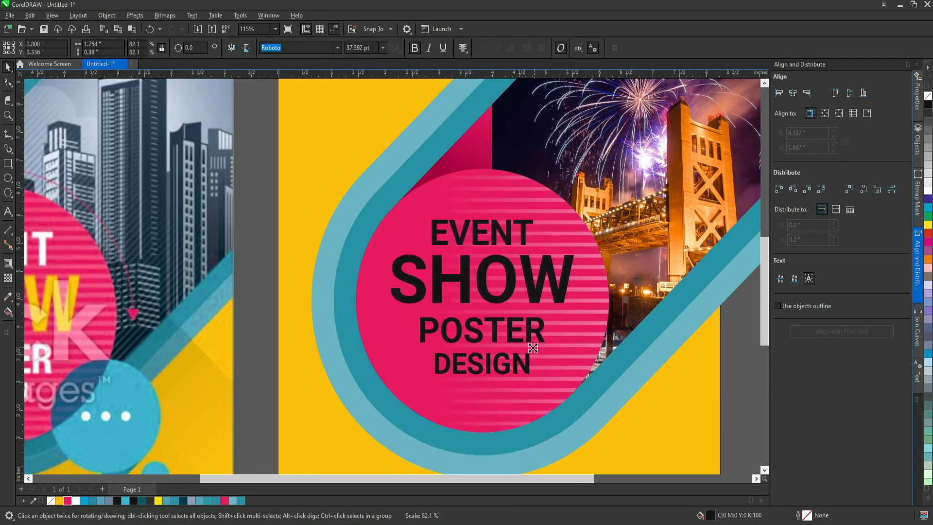
{"action": "left_click", "coordinate": [510, 360]}
{"action": "scroll", "coordinate": [511, 334], "scroll_direction": "up", "scroll_amount": 4}
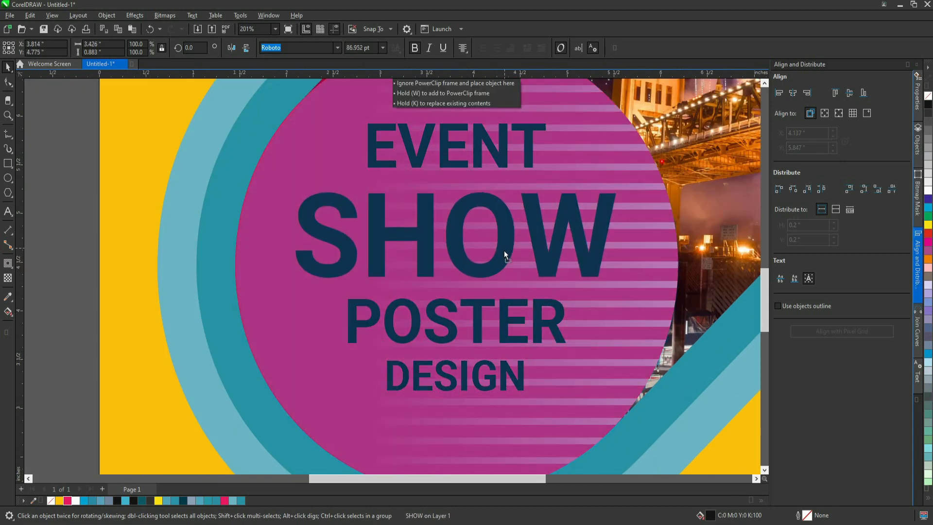
{"action": "left_click", "coordinate": [500, 145]}
Group the four title lines and centre the group on the pink circle.
{"action": "scroll", "coordinate": [616, 375], "scroll_direction": "down", "scroll_amount": 5}
{"action": "scroll", "coordinate": [616, 374], "scroll_direction": "down", "scroll_amount": 4}
{"action": "left_click_drag", "start_coordinate": [616, 374], "coordinate": [371, 248]}
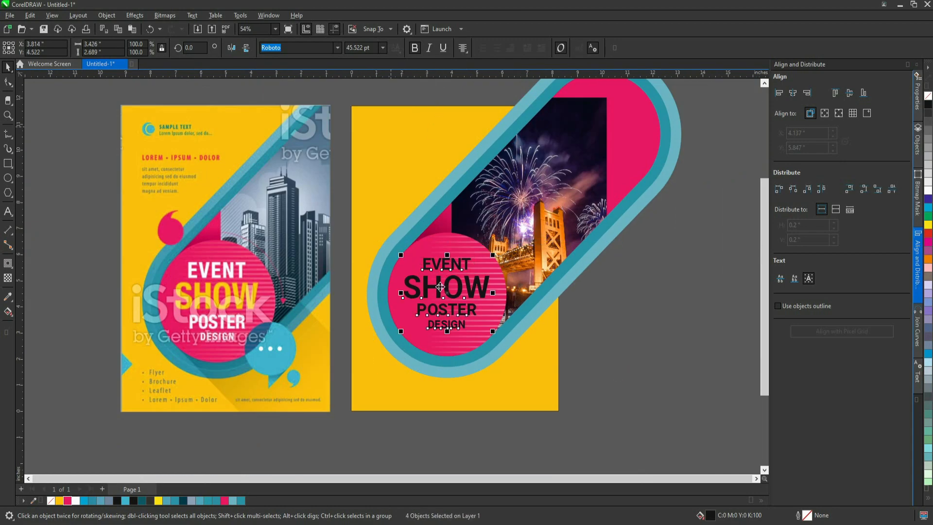
{"action": "scroll", "coordinate": [440, 287], "scroll_direction": "up", "scroll_amount": 3}
{"action": "key", "text": "ctrl+g"}
{"action": "scroll", "coordinate": [472, 305], "scroll_direction": "down", "scroll_amount": 3}
{"action": "scroll", "coordinate": [471, 305], "scroll_direction": "up", "scroll_amount": 3}
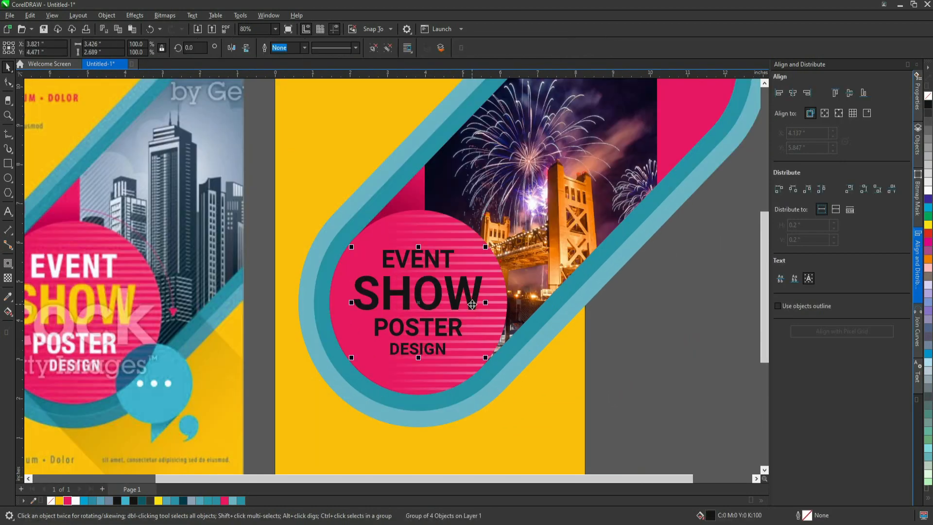
Color SHOW yellow and the words EVENT, POSTER and DESIGN white, ungrouping the title lines.
{"action": "left_click", "coordinate": [472, 304], "text": "ctrl"}
{"action": "left_click", "coordinate": [928, 225]}
{"action": "left_click", "coordinate": [602, 357]}
{"action": "left_click", "coordinate": [458, 330]}
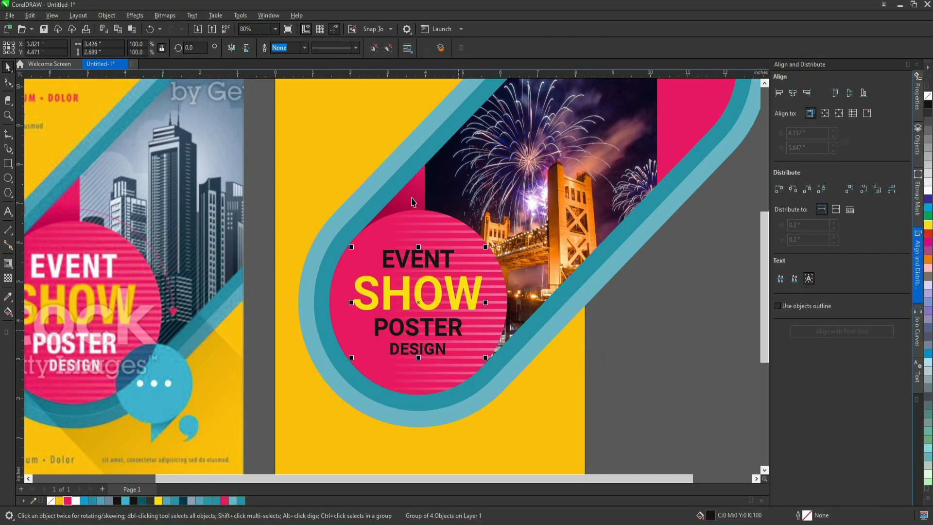
{"action": "key", "text": "ctrl+u"}
{"action": "left_click", "coordinate": [928, 189]}
{"action": "key", "text": "Escape"}
Give the outer light-teal band a fountain fill running diagonally to dark teal at its lower-left end.
{"action": "scroll", "coordinate": [409, 348], "scroll_direction": "down", "scroll_amount": 4}
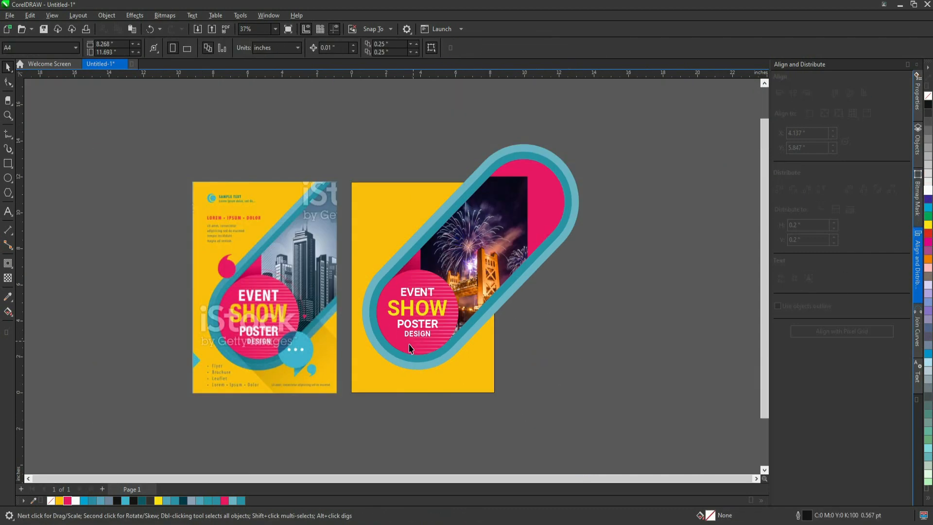
{"action": "scroll", "coordinate": [425, 374], "scroll_direction": "up", "scroll_amount": 2}
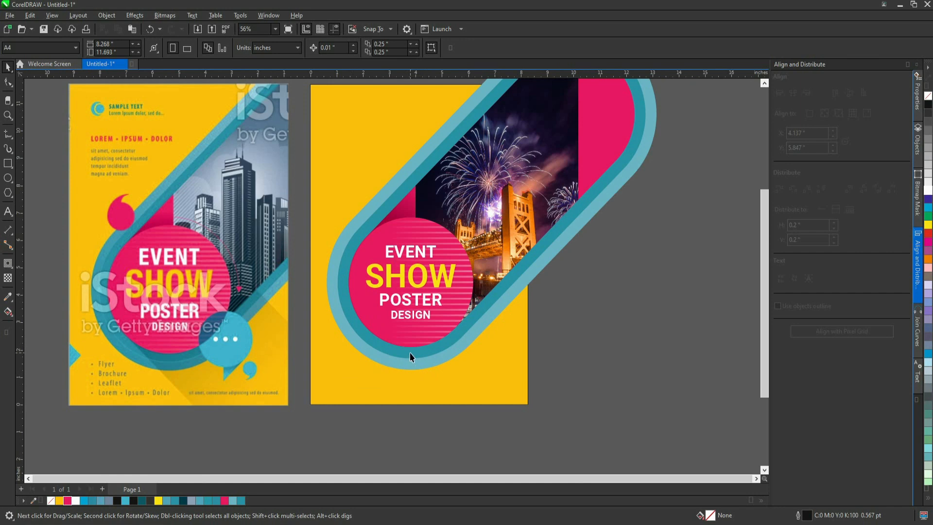
{"action": "scroll", "coordinate": [428, 340], "scroll_direction": "down", "scroll_amount": 2}
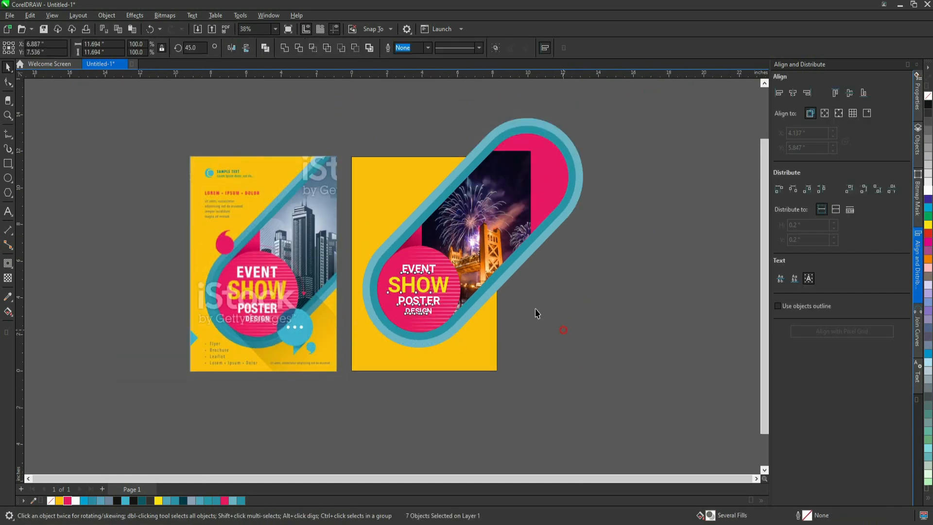
{"action": "left_click", "coordinate": [530, 264]}
{"action": "key", "text": "g"}
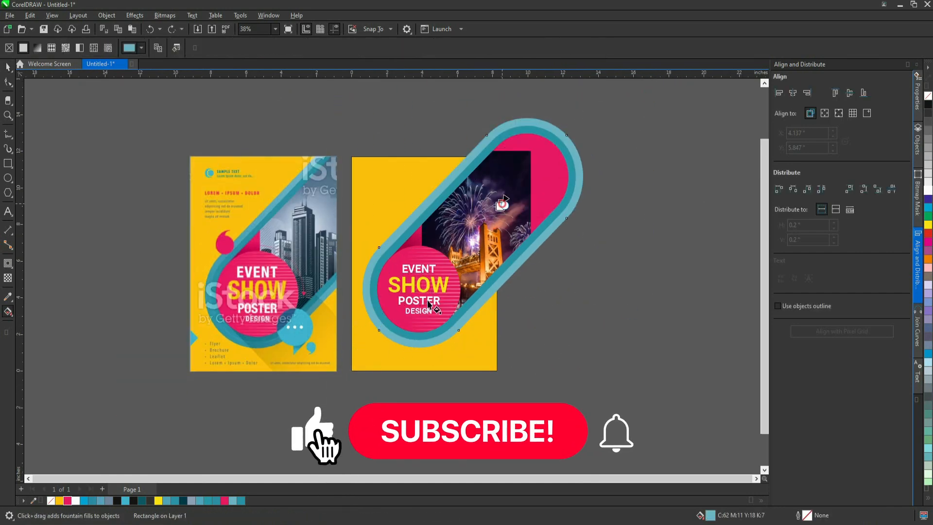
{"action": "left_click_drag", "start_coordinate": [502, 203], "coordinate": [369, 335]}
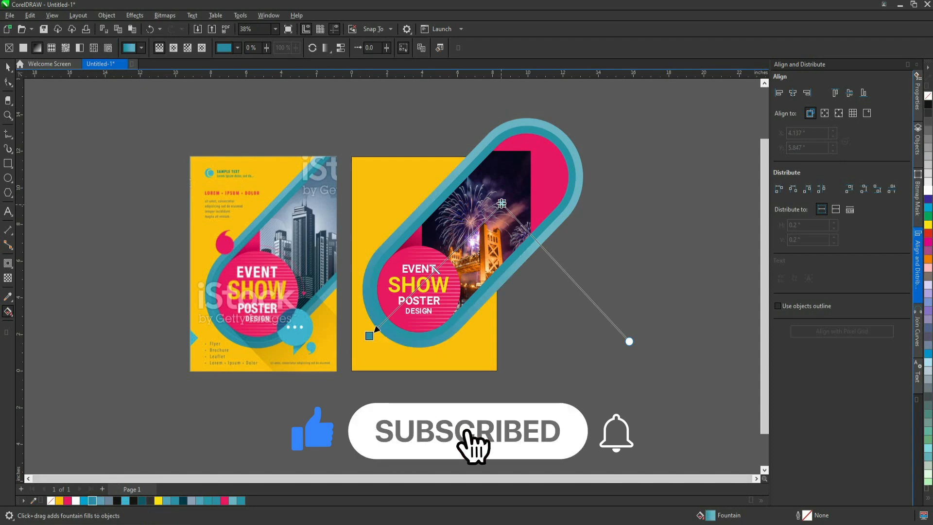
{"action": "left_click_drag", "start_coordinate": [501, 203], "coordinate": [471, 230]}
{"action": "key", "text": "space"}
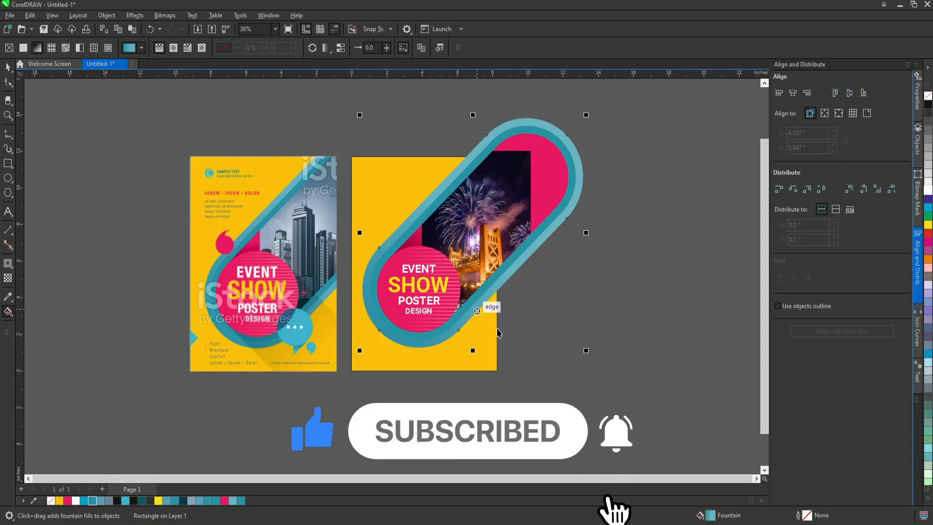
Select the whole band, photo, circle and title artwork and clip it inside the yellow page rectangle.
{"action": "left_click_drag", "start_coordinate": [646, 108], "coordinate": [357, 355]}
{"action": "right_click", "coordinate": [472, 253]}
{"action": "key", "text": "Escape"}
{"action": "key", "text": "Escape"}
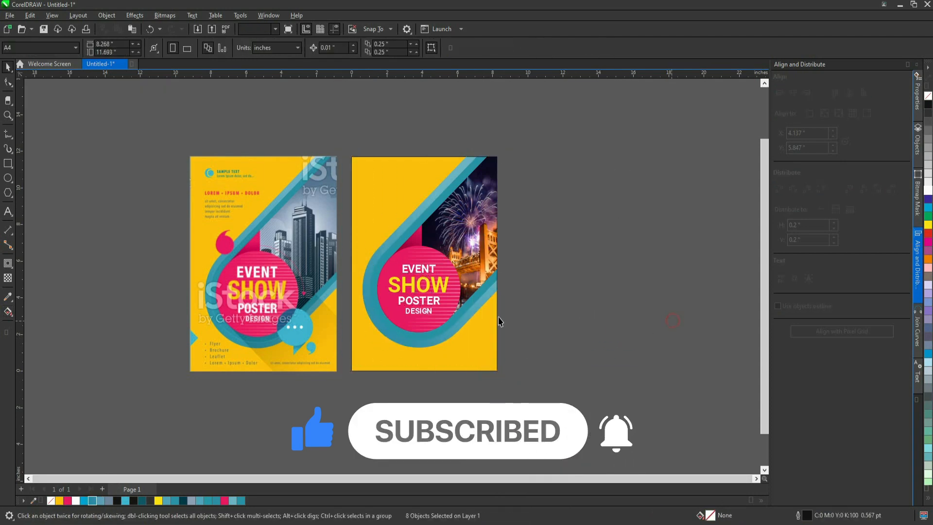
Edit the clipped poster contents to give the inner teal band a thin light-teal outline, and finish editing.
{"action": "scroll", "coordinate": [174, 354], "scroll_direction": "up", "scroll_amount": 5}
{"action": "scroll", "coordinate": [242, 359], "scroll_direction": "up", "scroll_amount": 2}
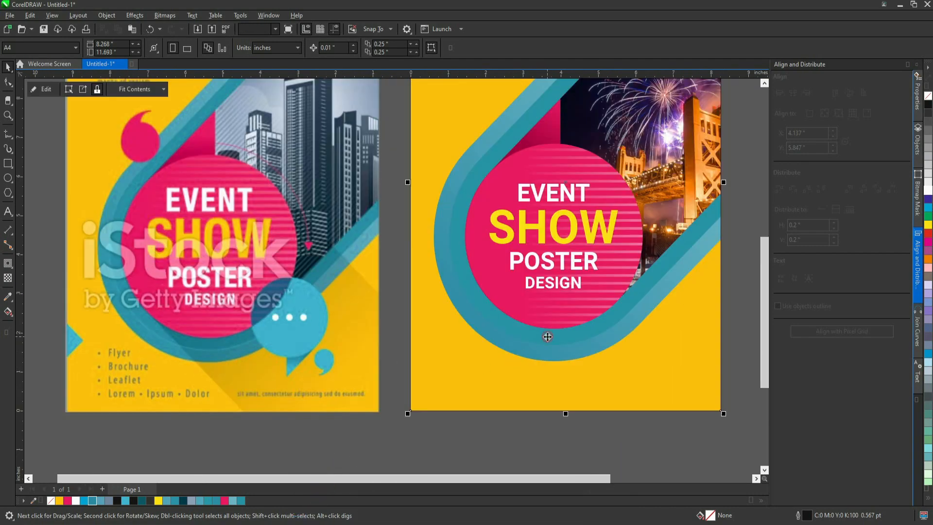
{"action": "left_click", "coordinate": [574, 339]}
{"action": "left_click", "coordinate": [574, 339], "text": "ctrl"}
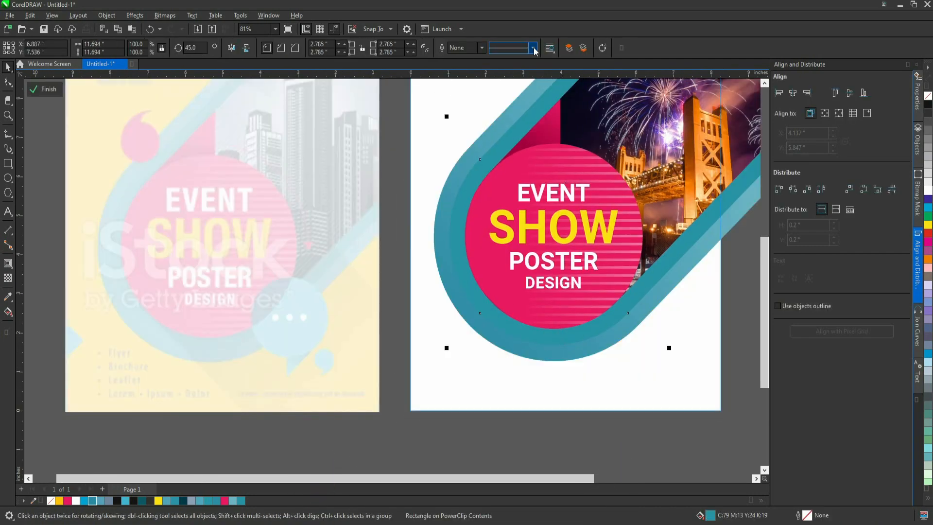
{"action": "scroll", "coordinate": [625, 308], "scroll_direction": "down", "scroll_amount": 3}
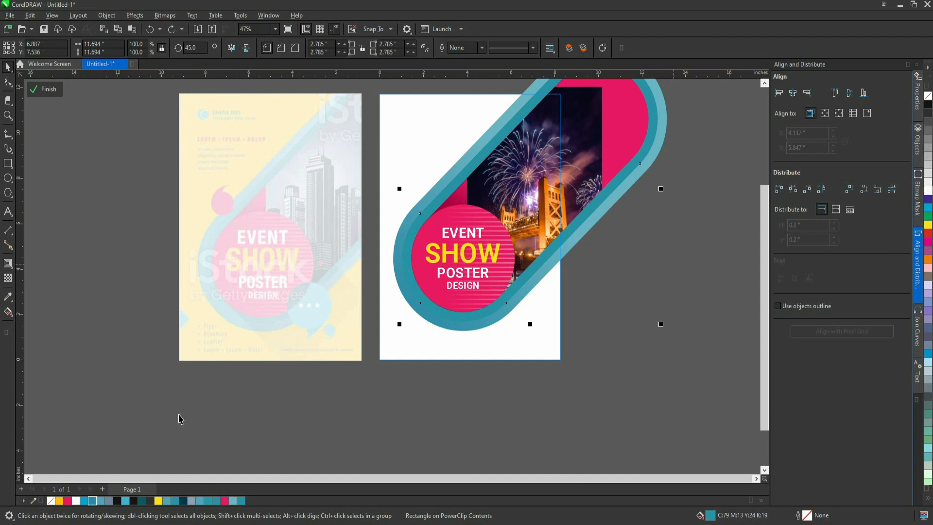
{"action": "left_click", "coordinate": [599, 335], "text": "ctrl"}
{"action": "left_click", "coordinate": [595, 340]}
{"action": "scroll", "coordinate": [433, 386], "scroll_direction": "down", "scroll_amount": 3}
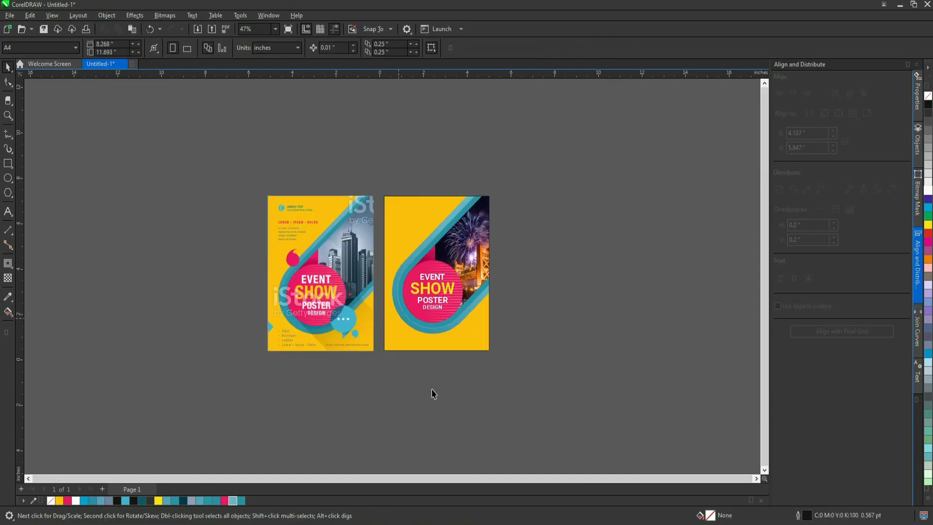
Draw a circle about 1.136 inches wide over the band's upper-left edge, plus an enlarged 1.444-inch copy meeting its lower-left side.
{"action": "scroll", "coordinate": [338, 297], "scroll_direction": "up", "scroll_amount": 2}
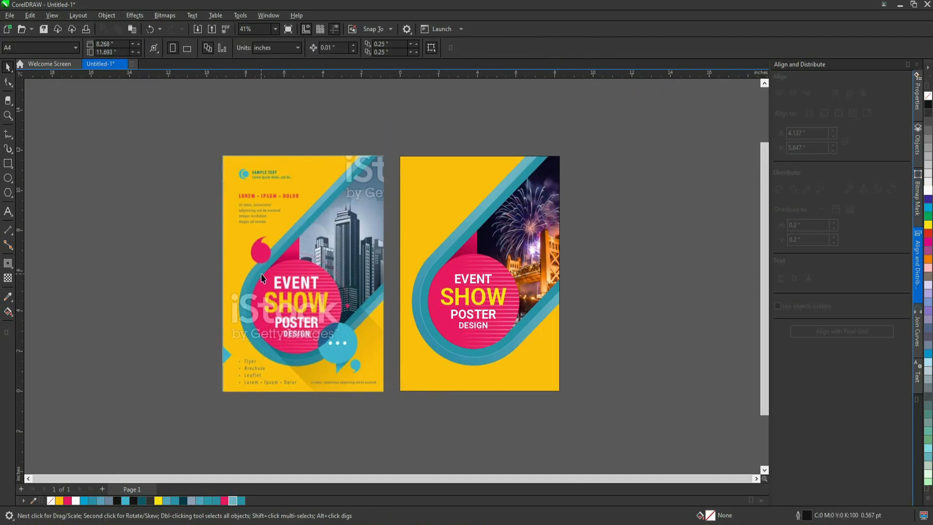
{"action": "scroll", "coordinate": [366, 336], "scroll_direction": "up", "scroll_amount": 2}
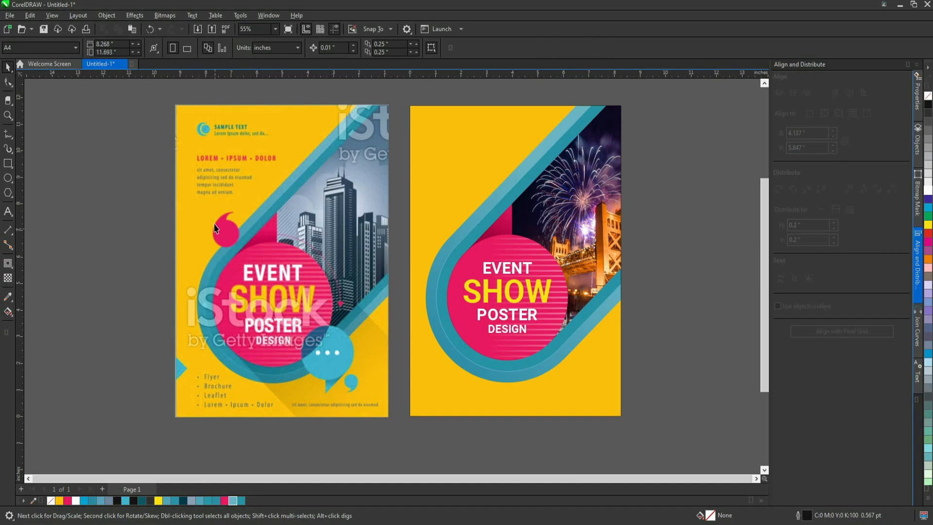
{"action": "scroll", "coordinate": [380, 250], "scroll_direction": "up", "scroll_amount": 2}
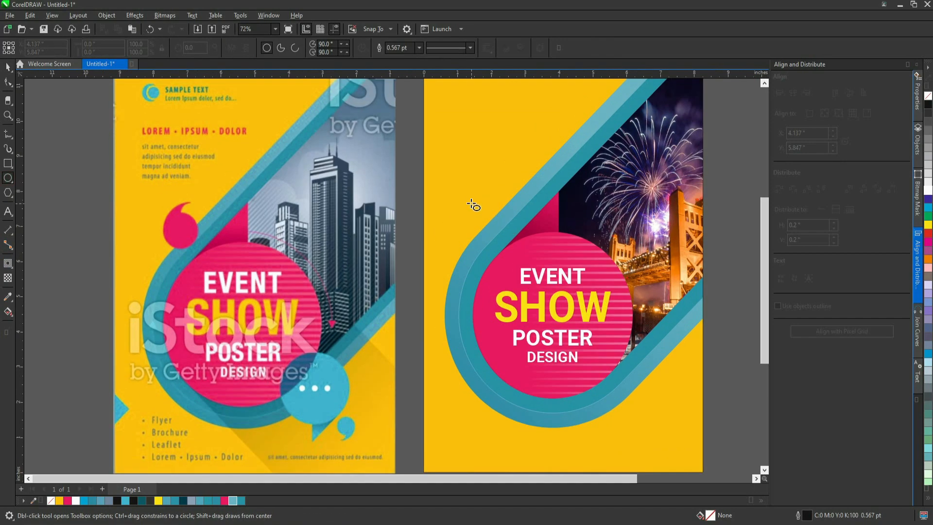
{"action": "left_click_drag", "start_coordinate": [500, 243], "coordinate": [501, 243]}
{"action": "key", "text": "space"}
{"action": "scroll", "coordinate": [501, 243], "scroll_direction": "up", "scroll_amount": 2}
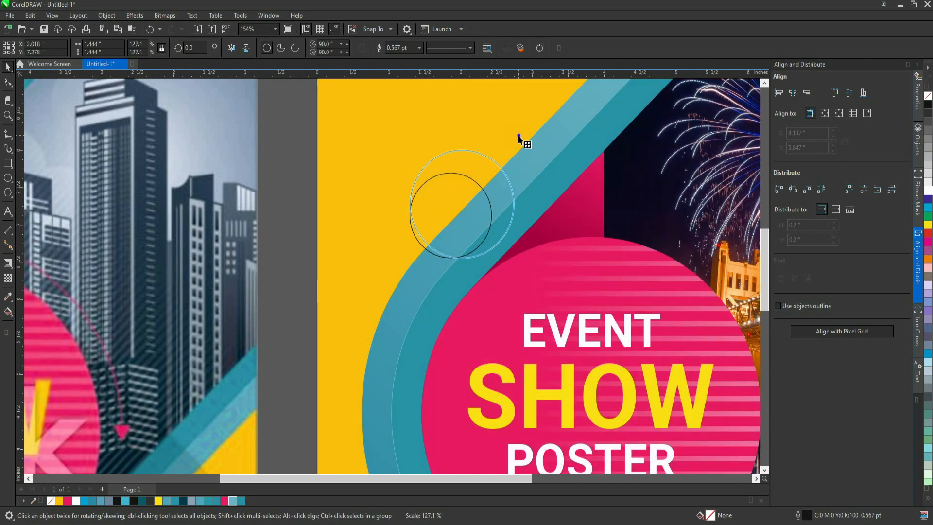
{"action": "left_click_drag", "start_coordinate": [518, 138], "coordinate": [519, 139]}
{"action": "scroll", "coordinate": [441, 180], "scroll_direction": "up", "scroll_amount": 7}
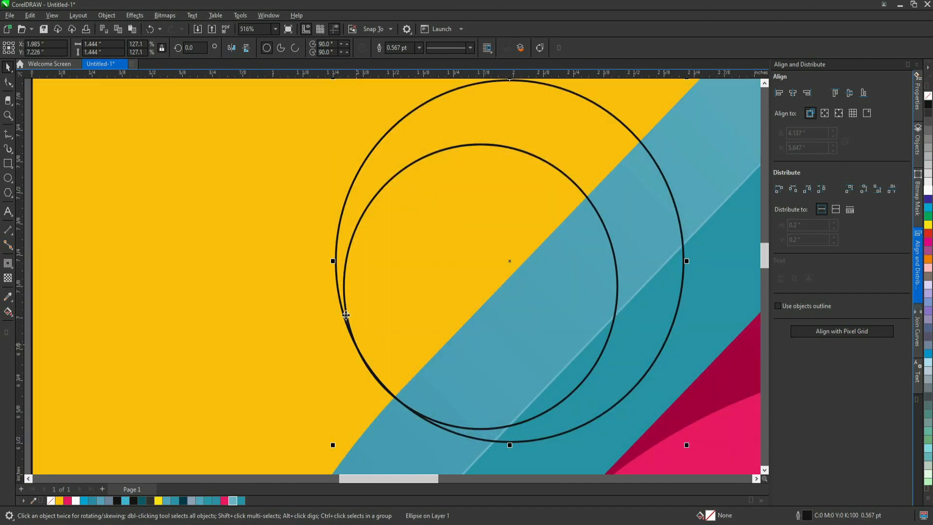
Place a copy of the 1.136-inch circle offset up and right so that it crosses the larger circle.
{"action": "scroll", "coordinate": [397, 152], "scroll_direction": "up", "scroll_amount": 1}
{"action": "scroll", "coordinate": [350, 275], "scroll_direction": "down", "scroll_amount": 1}
{"action": "scroll", "coordinate": [333, 218], "scroll_direction": "up", "scroll_amount": 2}
{"action": "left_click_drag", "start_coordinate": [333, 219], "coordinate": [505, 107]}
{"action": "key", "text": "ctrl+z"}
Create the crescent tail between the overlapping circles with Smart Fill and delete the offset helper circle.
{"action": "scroll", "coordinate": [422, 201], "scroll_direction": "down", "scroll_amount": 8}
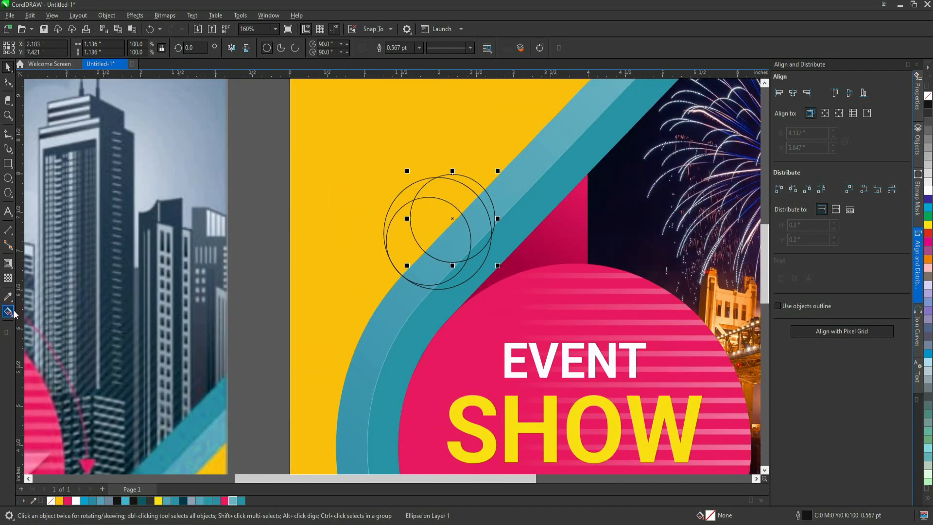
{"action": "left_click", "coordinate": [15, 314]}
{"action": "left_click", "coordinate": [34, 315]}
{"action": "left_click", "coordinate": [396, 238]}
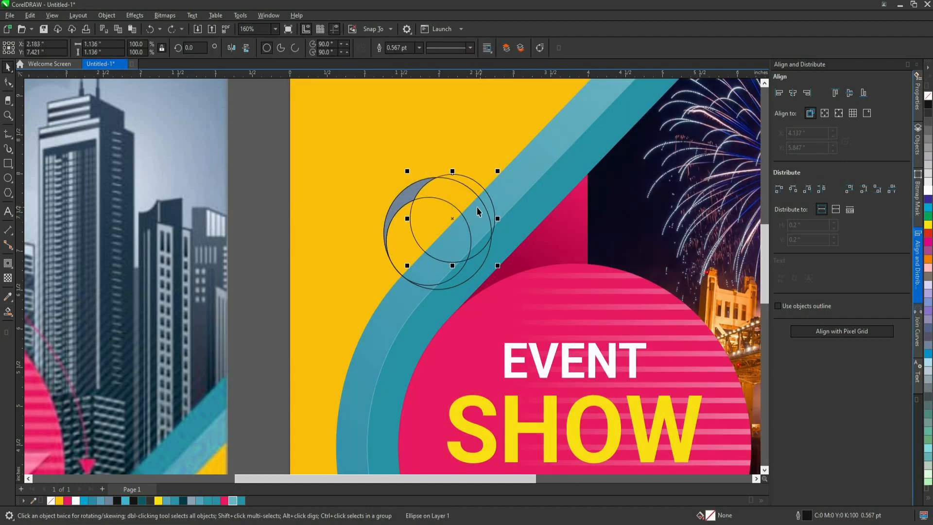
{"action": "key", "text": "Delete"}
Fill the crescent tail and the small circle white and remove their outlines.
{"action": "left_click", "coordinate": [416, 204]}
{"action": "left_click", "coordinate": [383, 241], "text": "shift"}
{"action": "left_click", "coordinate": [76, 501]}
{"action": "right_click", "coordinate": [50, 501]}
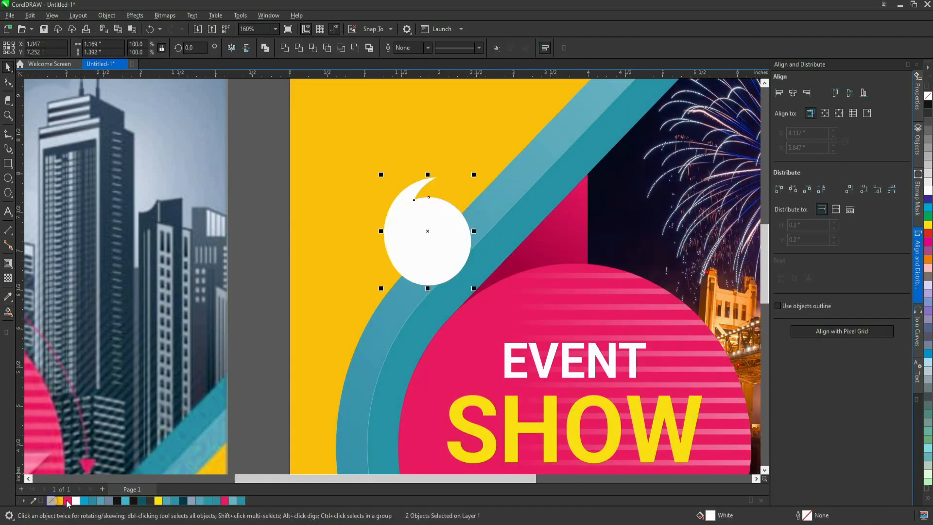
Fill the comma shape with pink (C0 M96 Y36 K0), group its two parts and rotate the group to 345 degrees.
{"action": "left_click", "coordinate": [67, 500]}
{"action": "scroll", "coordinate": [334, 164], "scroll_direction": "down", "scroll_amount": 4}
{"action": "scroll", "coordinate": [348, 238], "scroll_direction": "up", "scroll_amount": 3}
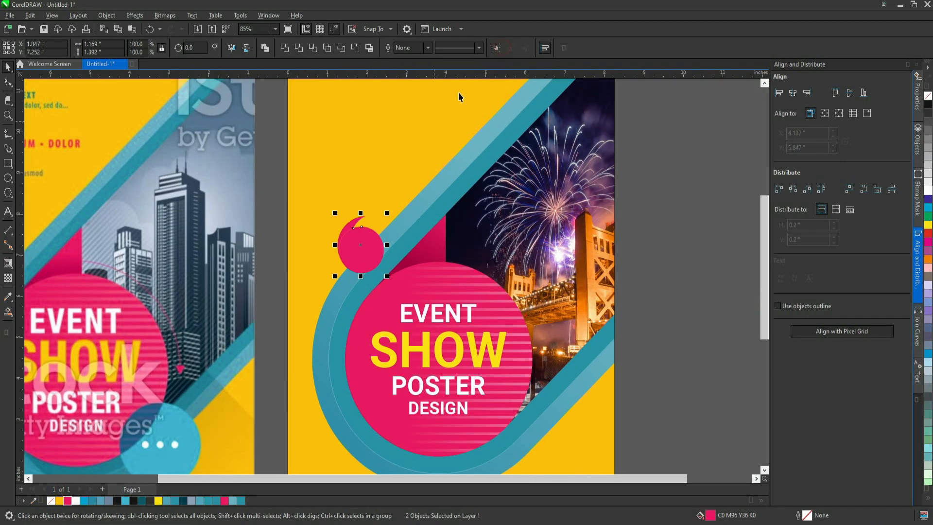
{"action": "key", "text": "ctrl+g"}
{"action": "scroll", "coordinate": [354, 221], "scroll_direction": "up", "scroll_amount": 2}
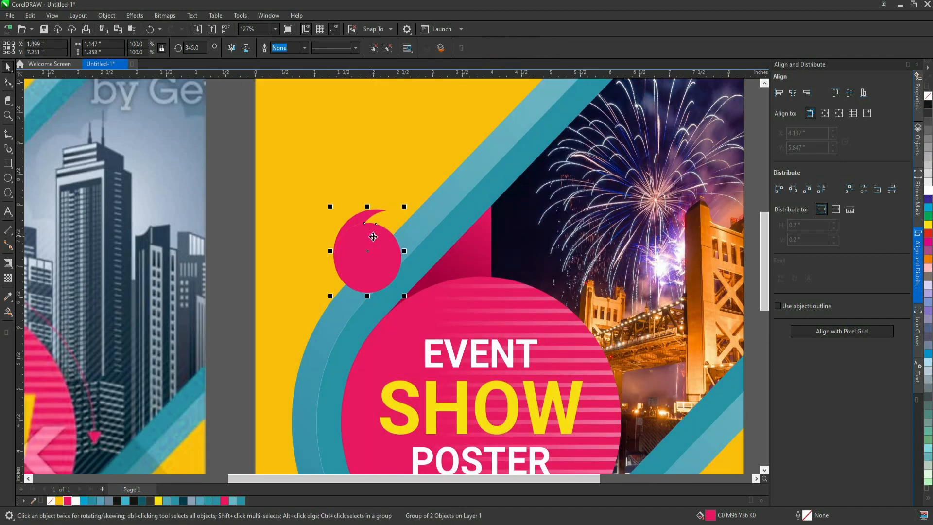
{"action": "scroll", "coordinate": [373, 237], "scroll_direction": "up", "scroll_amount": 1}
{"action": "left_click", "coordinate": [381, 231]}
{"action": "scroll", "coordinate": [302, 303], "scroll_direction": "down", "scroll_amount": 4}
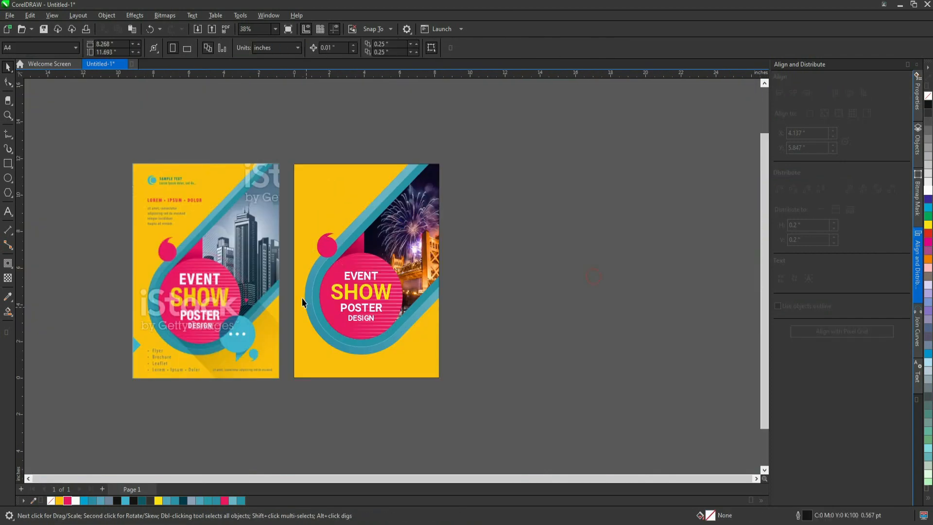
{"action": "scroll", "coordinate": [302, 302], "scroll_direction": "up", "scroll_amount": 1}
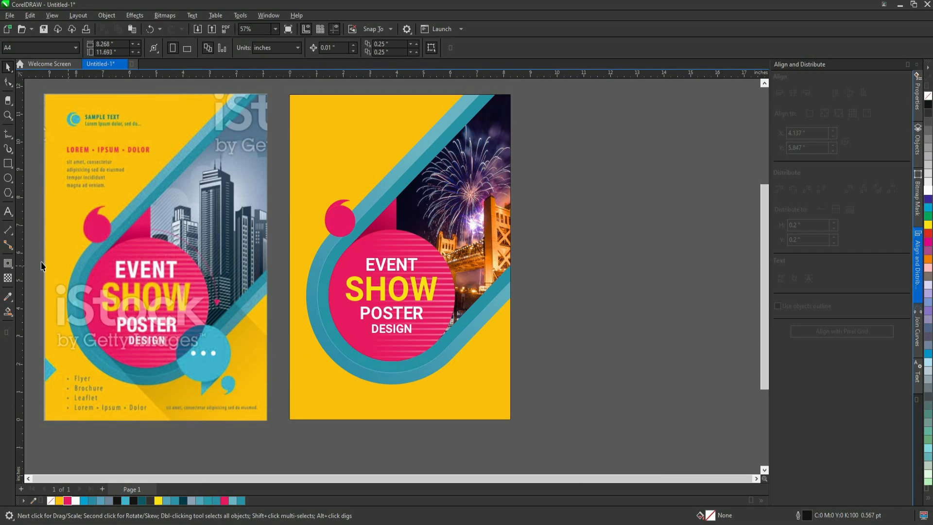
Draw a circle over the band's lower-right curve, enlarge it to about 2.181 inches, fill it cyan and remove its outline.
{"action": "key", "text": "F7"}
{"action": "scroll", "coordinate": [439, 378], "scroll_direction": "up", "scroll_amount": 1}
{"action": "left_click_drag", "start_coordinate": [406, 328], "coordinate": [470, 394]}
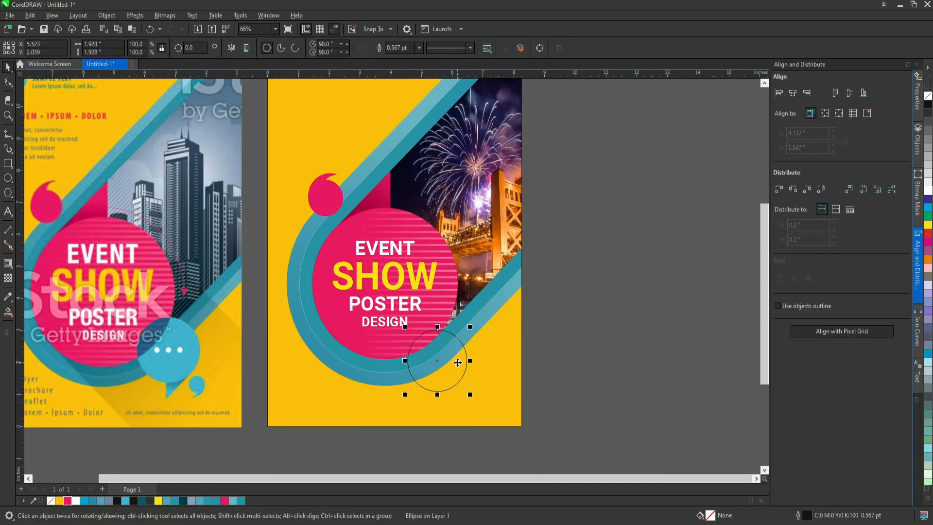
{"action": "left_click_drag", "start_coordinate": [458, 362], "coordinate": [462, 356]}
{"action": "left_click_drag", "start_coordinate": [475, 320], "coordinate": [479, 316]}
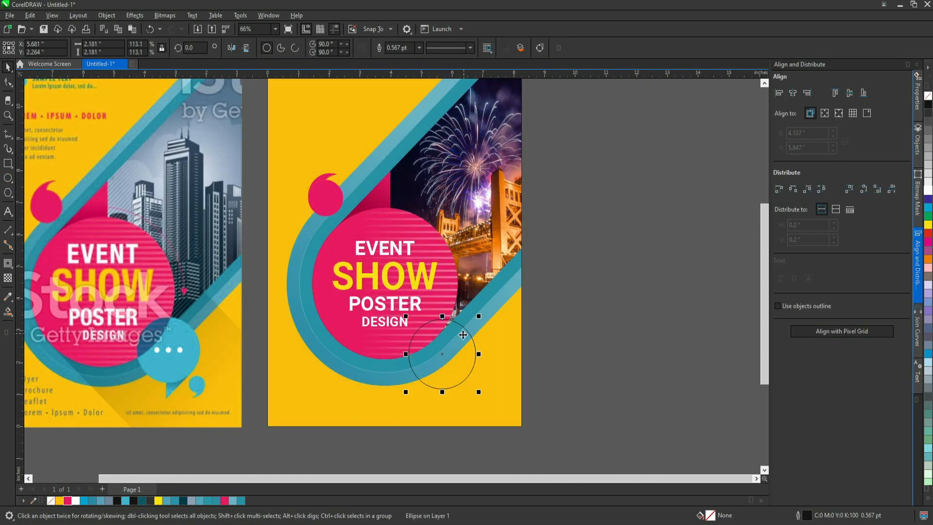
{"action": "left_click", "coordinate": [91, 500]}
{"action": "right_click", "coordinate": [50, 500]}
{"action": "scroll", "coordinate": [429, 362], "scroll_direction": "up", "scroll_amount": 2}
{"action": "scroll", "coordinate": [412, 318], "scroll_direction": "down", "scroll_amount": 3}
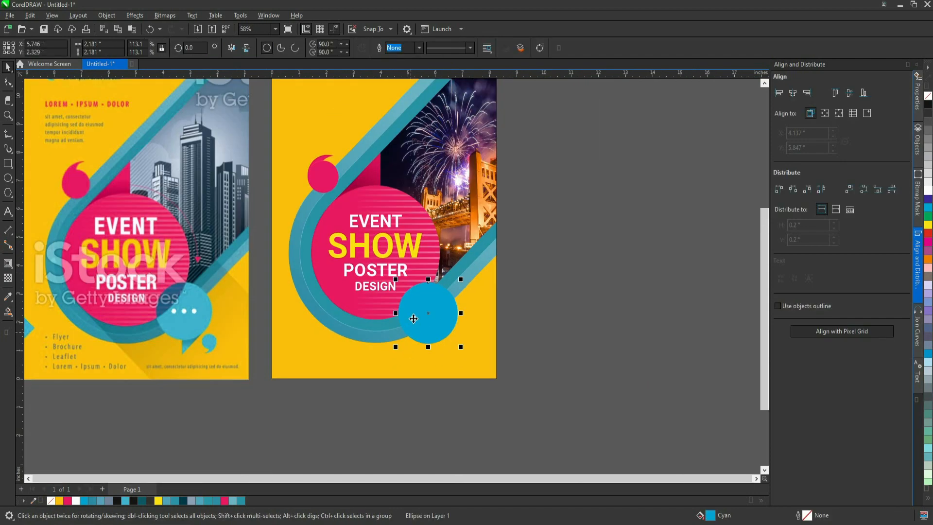
Draw a white dot about 0.17 inches wide without outline in the cyan circle and repeat it rightwards into three evenly spaced dots.
{"action": "scroll", "coordinate": [413, 319], "scroll_direction": "up", "scroll_amount": 8}
{"action": "key", "text": "F7"}
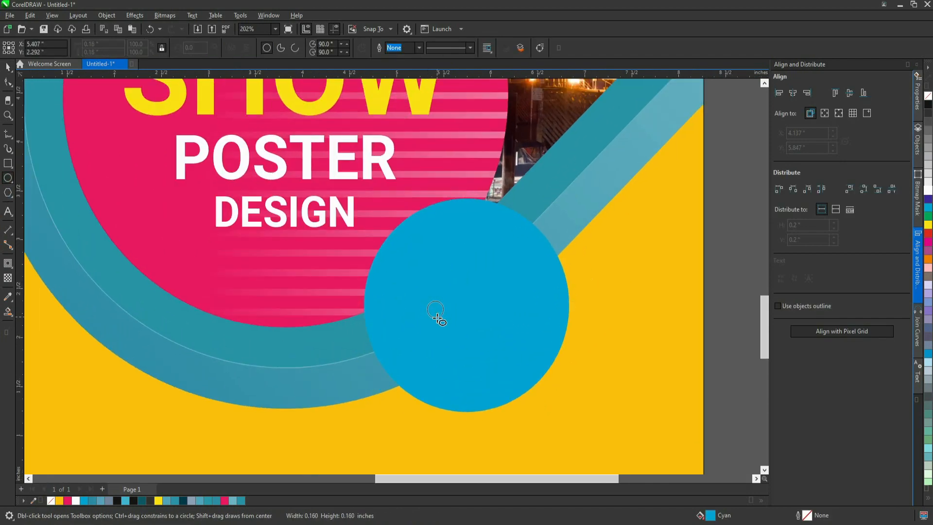
{"action": "key", "text": "space"}
{"action": "left_click_drag", "start_coordinate": [437, 318], "coordinate": [469, 318]}
{"action": "right_click", "coordinate": [51, 501]}
{"action": "scroll", "coordinate": [430, 307], "scroll_direction": "up", "scroll_amount": 1}
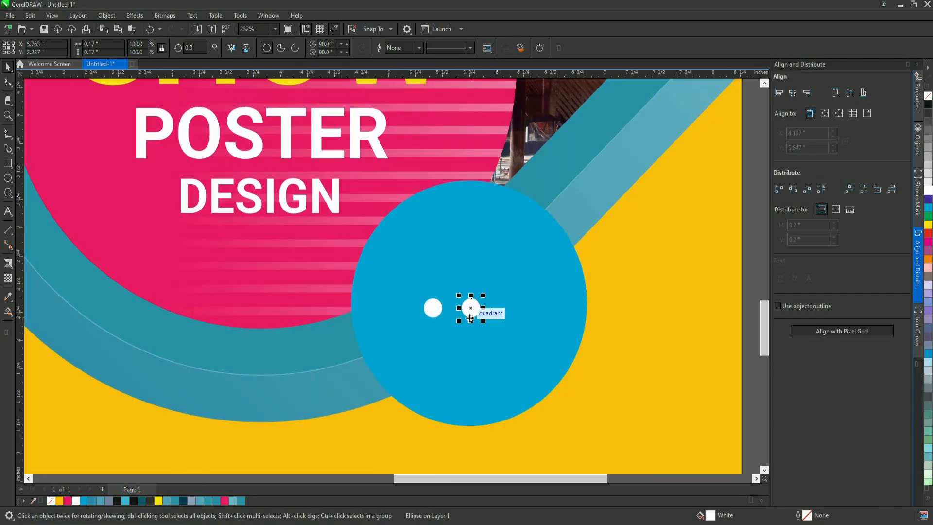
{"action": "key", "text": "ctrl+r"}
Group the three white dots and centre them horizontally and vertically on the cyan circle.
{"action": "scroll", "coordinate": [462, 319], "scroll_direction": "down", "scroll_amount": 1}
{"action": "left_click_drag", "start_coordinate": [715, 272], "coordinate": [422, 337]}
{"action": "key", "text": "ctrl+g"}
{"action": "left_click", "coordinate": [469, 342], "text": "shift"}
{"action": "key", "text": "c"}
{"action": "key", "text": "e"}
{"action": "scroll", "coordinate": [469, 342], "scroll_direction": "down", "scroll_amount": 1}
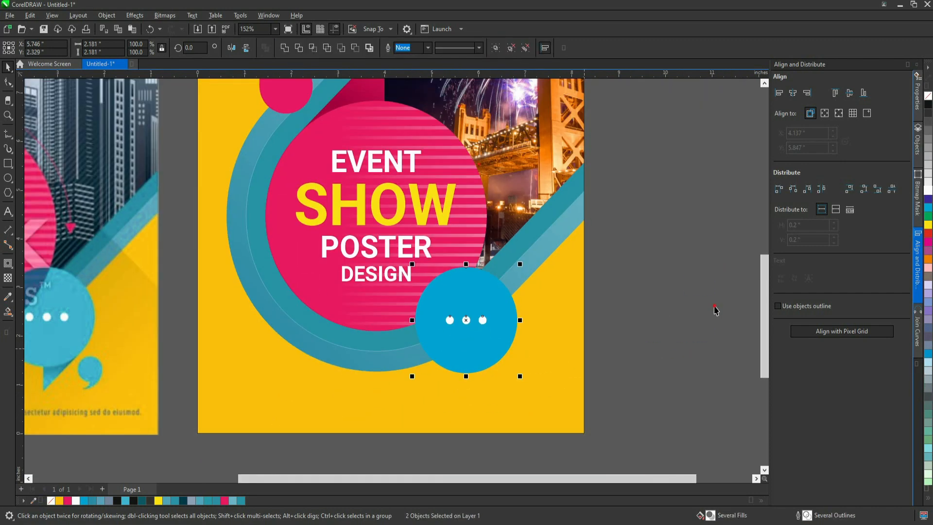
{"action": "scroll", "coordinate": [572, 340], "scroll_direction": "down", "scroll_amount": 1}
{"action": "left_click", "coordinate": [494, 301]}
{"action": "scroll", "coordinate": [494, 284], "scroll_direction": "down", "scroll_amount": 2}
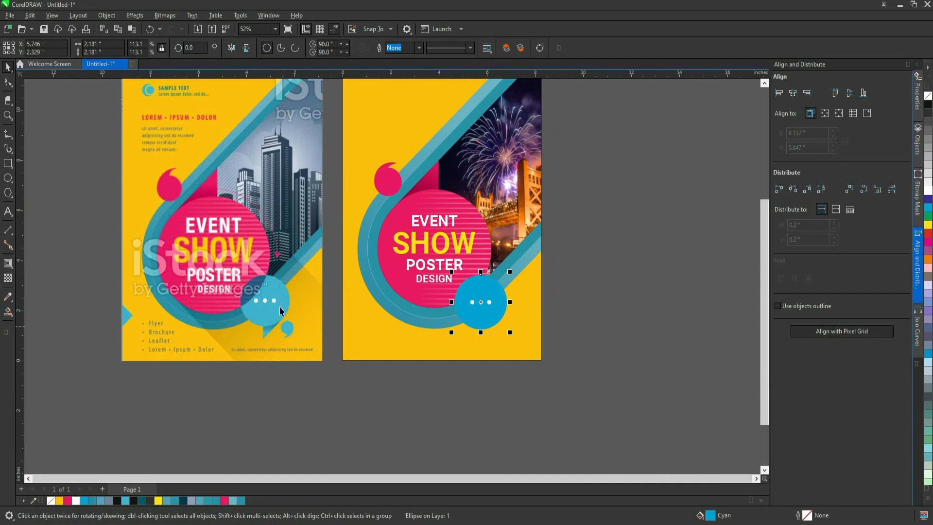
{"action": "left_click_drag", "start_coordinate": [470, 258], "coordinate": [439, 286]}
{"action": "key", "text": "ctrl+z"}
{"action": "left_click", "coordinate": [605, 259]}
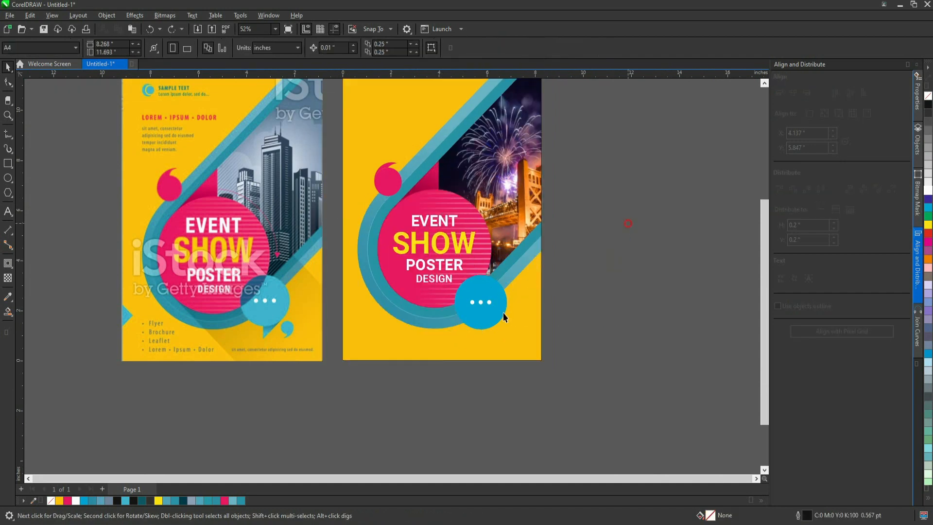
Place the cyan bubble and its dots inside the yellow background's PowerClip and open the PowerClip contents for editing.
{"action": "left_click_drag", "start_coordinate": [627, 223], "coordinate": [439, 349]}
{"action": "scroll", "coordinate": [486, 297], "scroll_direction": "up", "scroll_amount": 1}
{"action": "right_click", "coordinate": [490, 297]}
{"action": "left_click", "coordinate": [522, 374]}
{"action": "left_click", "coordinate": [524, 268]}
{"action": "left_click", "coordinate": [523, 268], "text": "ctrl"}
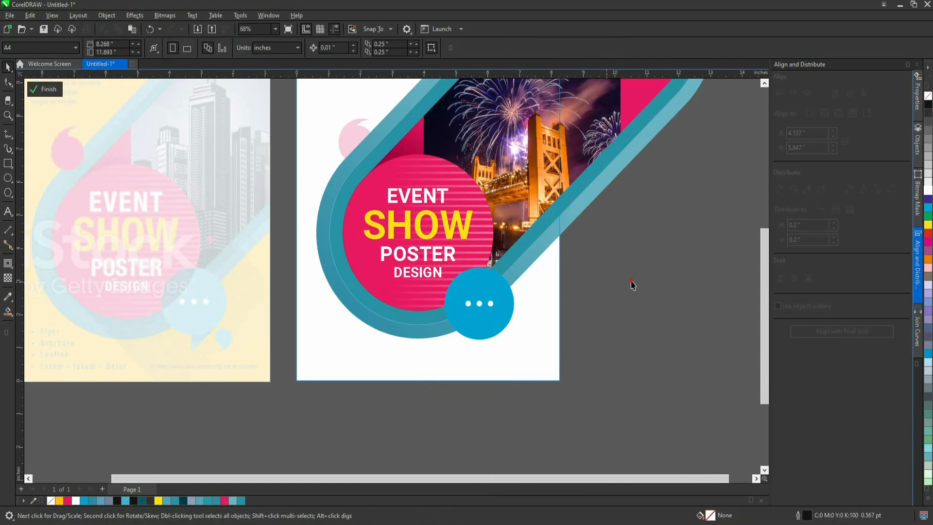
Bring the pink striped title circle and its text in front of the cyan bubble and finish editing the PowerClip.
{"action": "left_click_drag", "start_coordinate": [459, 238], "coordinate": [440, 258]}
{"action": "key", "text": "ctrl+z"}
{"action": "left_click", "coordinate": [441, 256], "text": "shift"}
{"action": "left_click", "coordinate": [621, 288]}
{"action": "left_click_drag", "start_coordinate": [687, 157], "coordinate": [348, 286]}
{"action": "left_click", "coordinate": [490, 247], "text": "shift"}
{"action": "left_click_drag", "start_coordinate": [490, 247], "coordinate": [357, 253]}
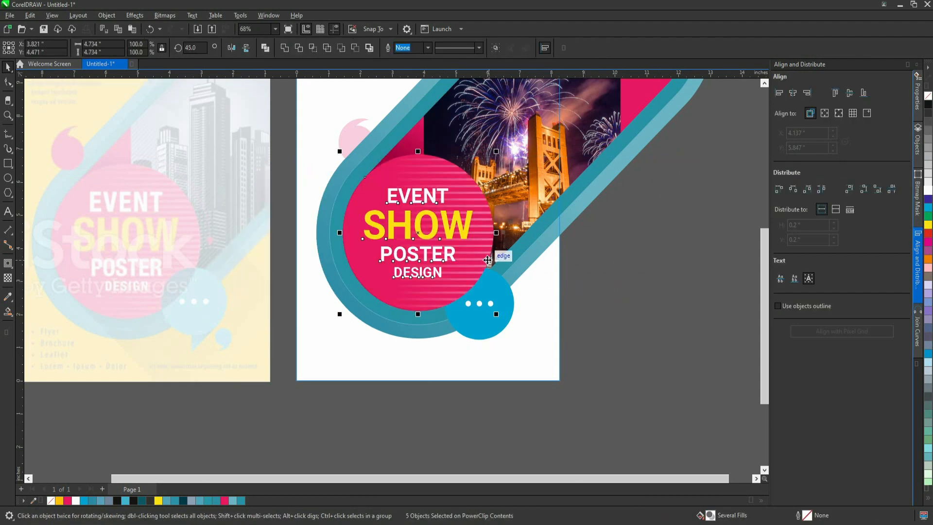
{"action": "left_click", "coordinate": [416, 294], "text": "ctrl"}
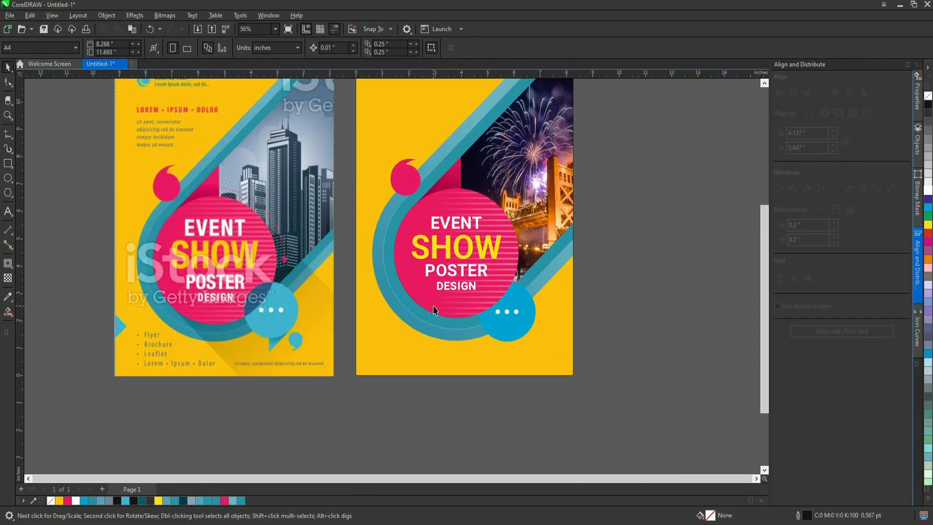
Reopen the PowerClip contents and colour the bubble's overlap with the pink title circle dark teal, keeping the stripes above it.
{"action": "left_click", "coordinate": [505, 313], "text": "ctrl"}
{"action": "scroll", "coordinate": [505, 312], "scroll_direction": "up", "scroll_amount": 3}
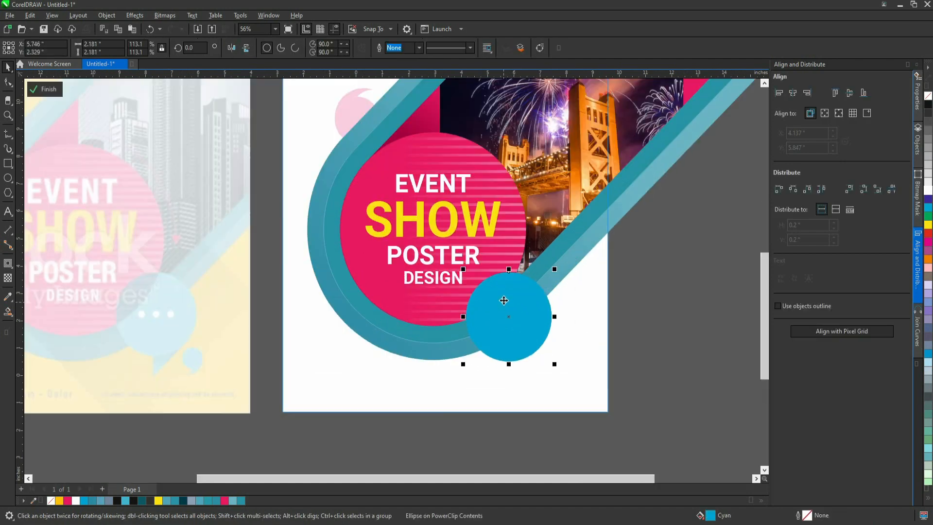
{"action": "right_click", "coordinate": [501, 295]}
{"action": "left_click", "coordinate": [506, 291]}
{"action": "left_click", "coordinate": [506, 290], "text": "ctrl"}
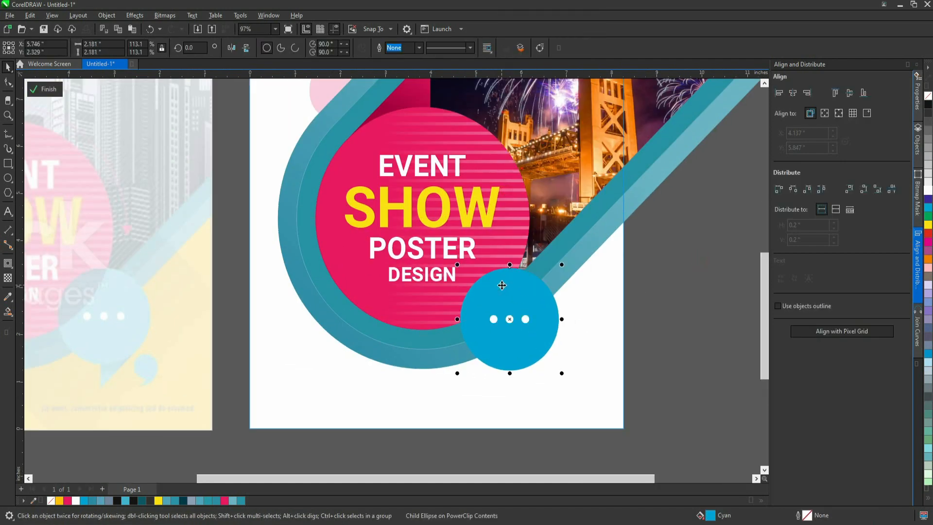
{"action": "scroll", "coordinate": [503, 290], "scroll_direction": "up", "scroll_amount": 2}
{"action": "left_click", "coordinate": [142, 501]}
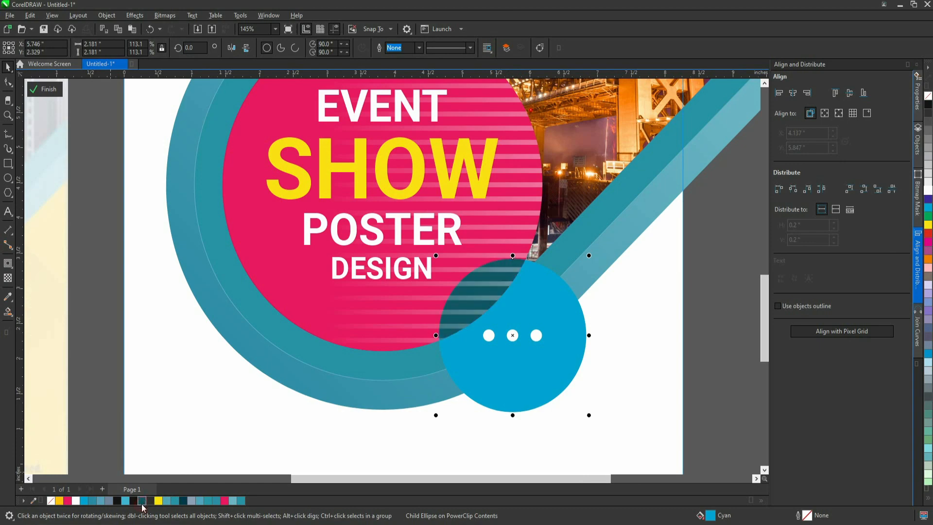
{"action": "scroll", "coordinate": [612, 339], "scroll_direction": "down", "scroll_amount": 5}
{"action": "left_click", "coordinate": [612, 339], "text": "ctrl"}
Place a copy of the pink comma beside the bubble's lower right, rotated to about 160 degrees, shrunk to about 0.534 by 0.628 inches and filled cyan.
{"action": "scroll", "coordinate": [541, 335], "scroll_direction": "up", "scroll_amount": 2}
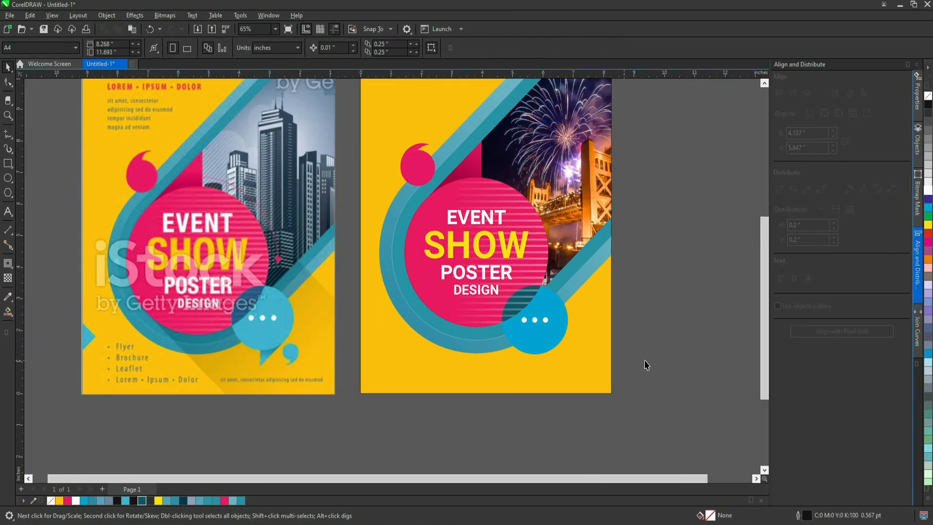
{"action": "left_click", "coordinate": [578, 325]}
{"action": "scroll", "coordinate": [573, 328], "scroll_direction": "up", "scroll_amount": 2}
{"action": "left_click", "coordinate": [613, 299], "text": "ctrl"}
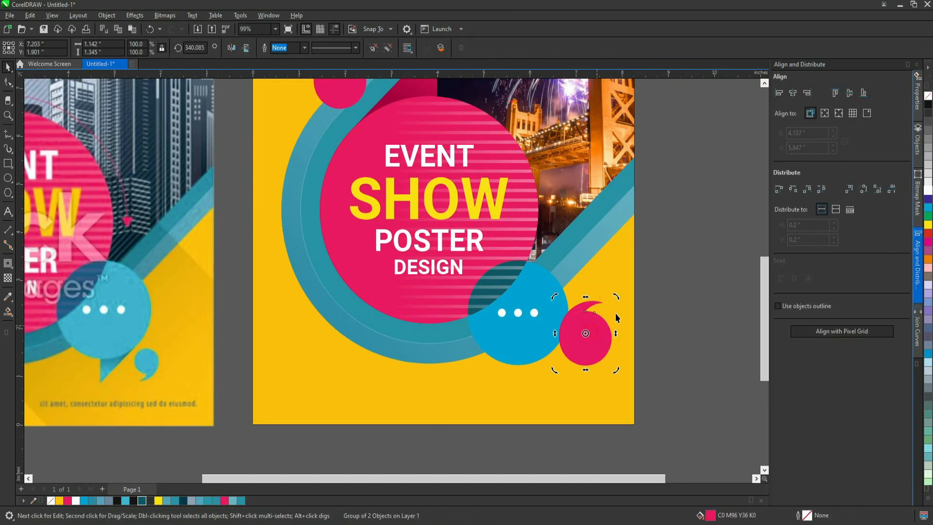
{"action": "left_click_drag", "start_coordinate": [564, 364], "coordinate": [583, 348]}
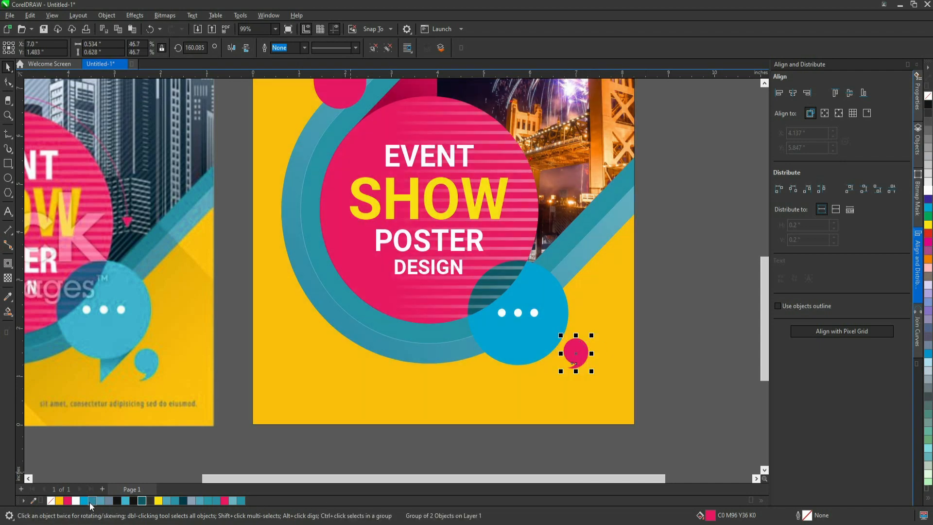
{"action": "key", "text": "Escape"}
{"action": "scroll", "coordinate": [587, 334], "scroll_direction": "down", "scroll_amount": 3}
{"action": "scroll", "coordinate": [372, 327], "scroll_direction": "up", "scroll_amount": 2}
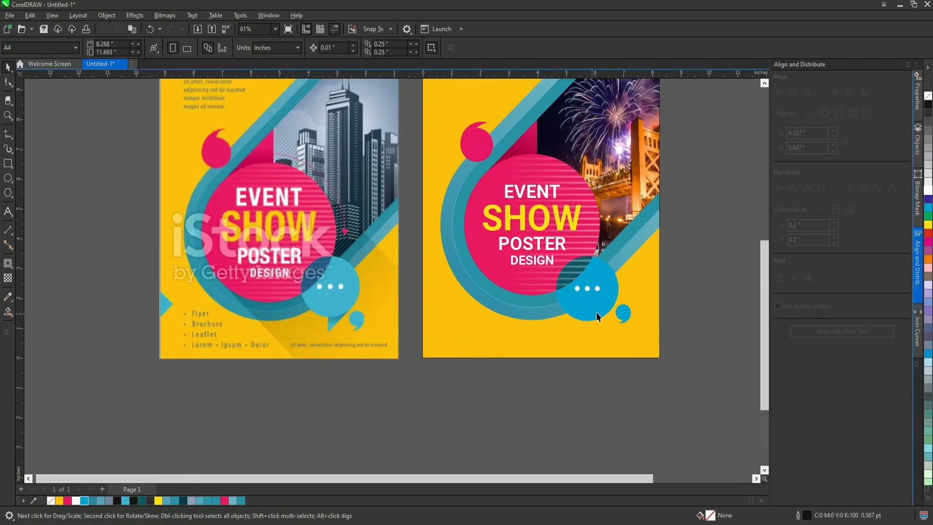
Draw a square about 0.925 inches wide below the teal band, rotate it to 315 degrees and scale it down slightly.
{"action": "scroll", "coordinate": [596, 315], "scroll_direction": "up", "scroll_amount": 2}
{"action": "left_click_drag", "start_coordinate": [481, 317], "coordinate": [520, 368]}
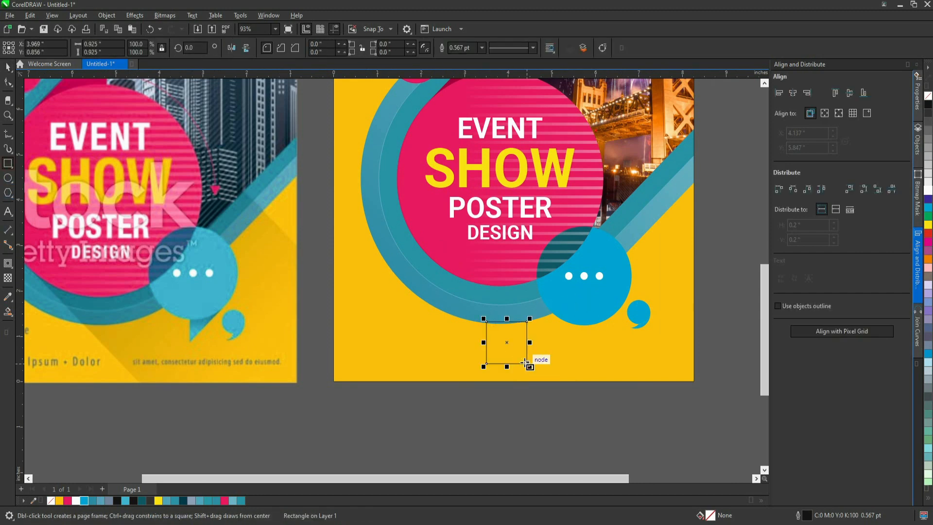
{"action": "scroll", "coordinate": [516, 347], "scroll_direction": "up", "scroll_amount": 1}
{"action": "left_click", "coordinate": [517, 348]}
{"action": "left_click", "coordinate": [517, 348]}
{"action": "left_click_drag", "start_coordinate": [534, 313], "coordinate": [531, 317]}
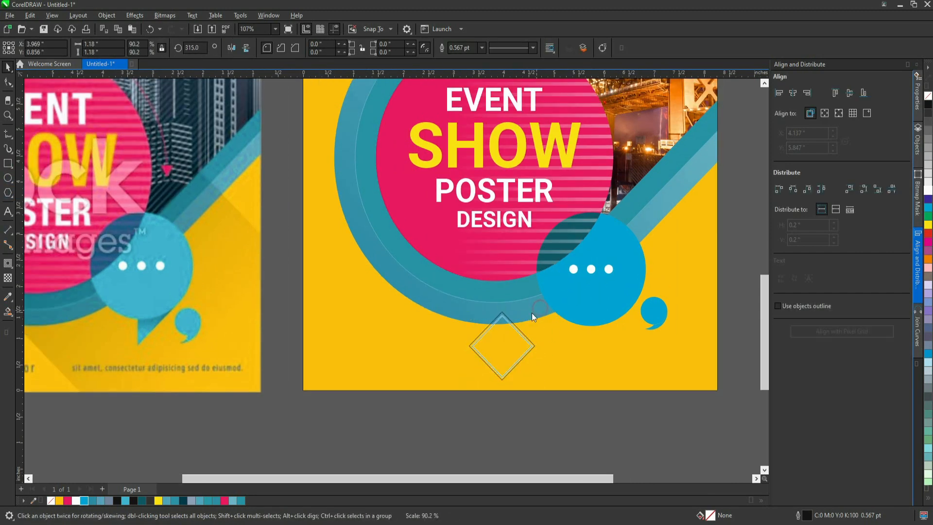
Convert the rotated square to curves and delete its left node to make a triangle.
{"action": "left_click", "coordinate": [10, 83]}
{"action": "right_click", "coordinate": [493, 346]}
{"action": "left_click", "coordinate": [530, 121]}
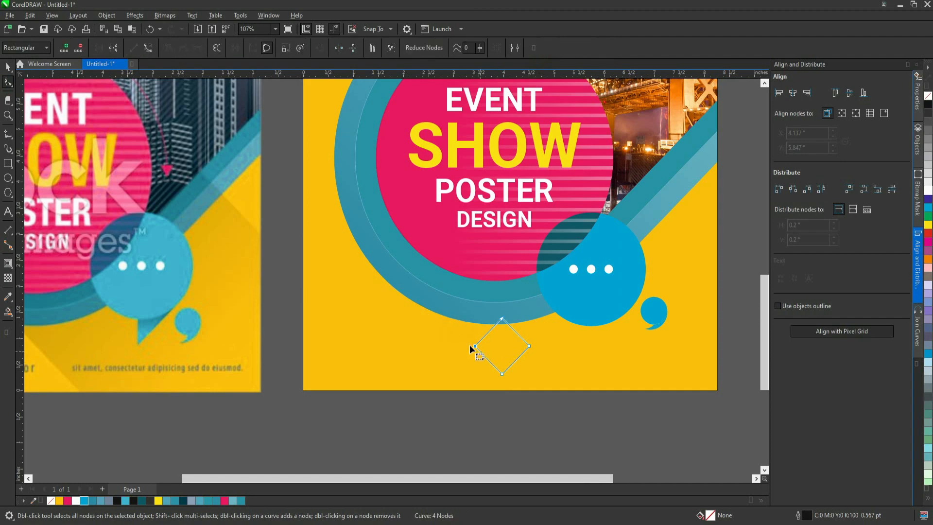
{"action": "key", "text": "Delete"}
{"action": "scroll", "coordinate": [469, 346], "scroll_direction": "down", "scroll_amount": 2}
{"action": "scroll", "coordinate": [473, 333], "scroll_direction": "up", "scroll_amount": 3}
Move the triangle over the bubble's lower edge and enlarge it to about 0.784 by 1.567 inches.
{"action": "key", "text": "space"}
{"action": "left_click_drag", "start_coordinate": [474, 332], "coordinate": [562, 309]}
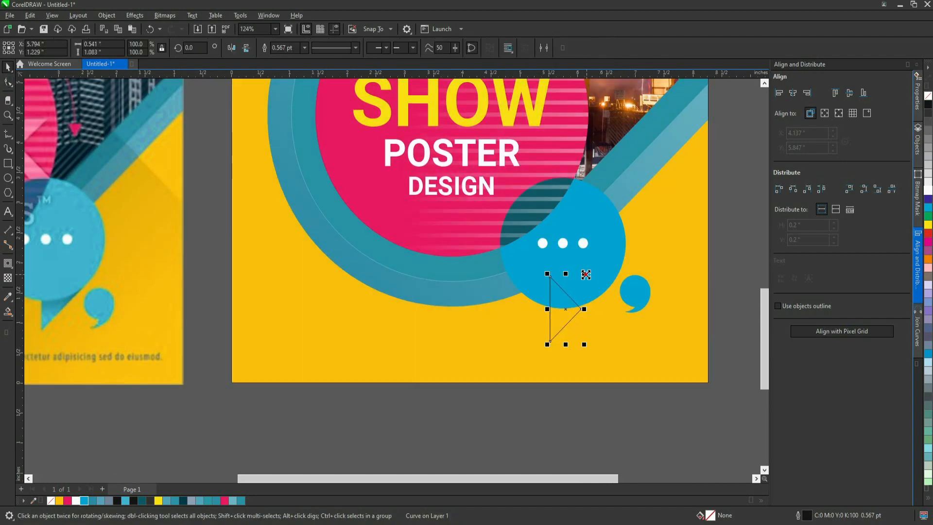
{"action": "left_click_drag", "start_coordinate": [586, 275], "coordinate": [592, 258]}
{"action": "left_click_drag", "start_coordinate": [592, 308], "coordinate": [613, 281]}
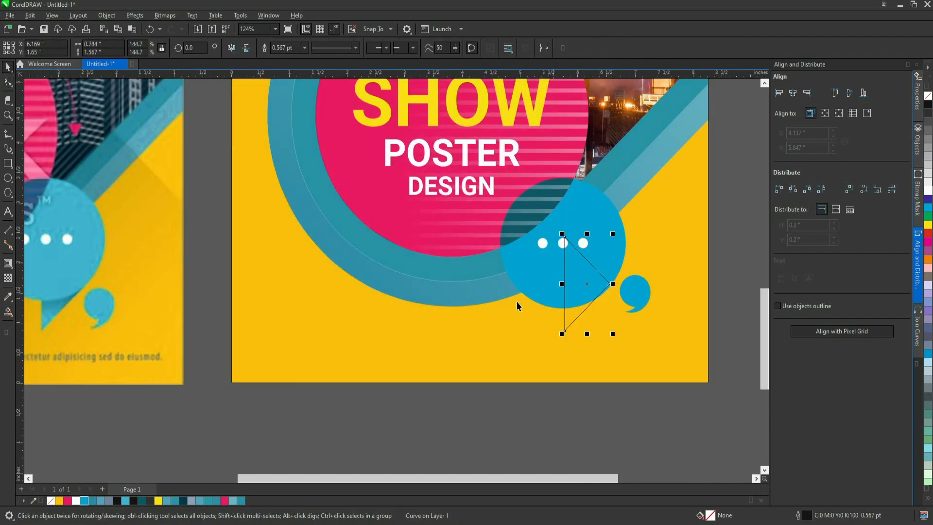
Place the triangle inside the background's PowerClip, open the contents for editing and adjust its position under the bubble.
{"action": "right_click", "coordinate": [516, 301]}
{"action": "left_click", "coordinate": [568, 15]}
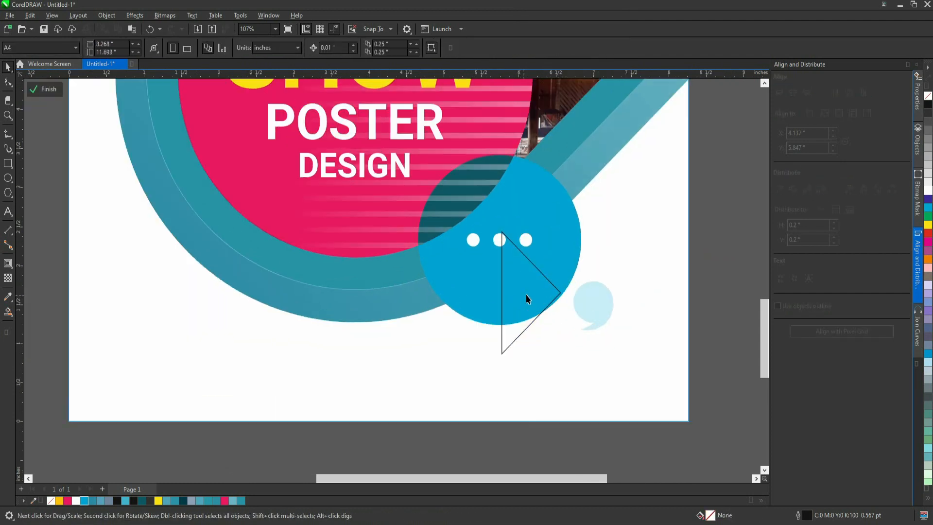
{"action": "left_click", "coordinate": [526, 298]}
{"action": "scroll", "coordinate": [416, 364], "scroll_direction": "up", "scroll_amount": 3}
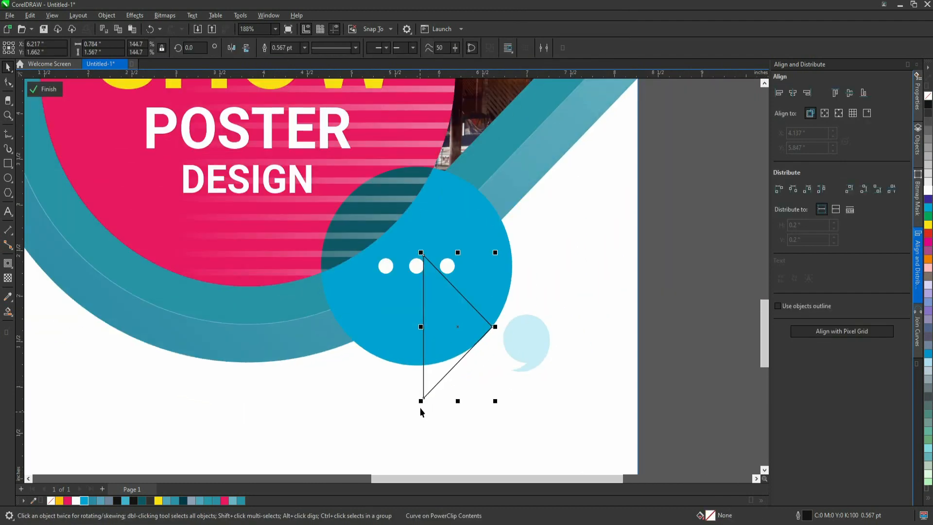
{"action": "left_click", "coordinate": [420, 411]}
{"action": "scroll", "coordinate": [419, 408], "scroll_direction": "up", "scroll_amount": 2}
Create the bubble's tail with Smart Fill from the triangle's part outside the circle and delete the helper triangle.
{"action": "left_click", "coordinate": [7, 311]}
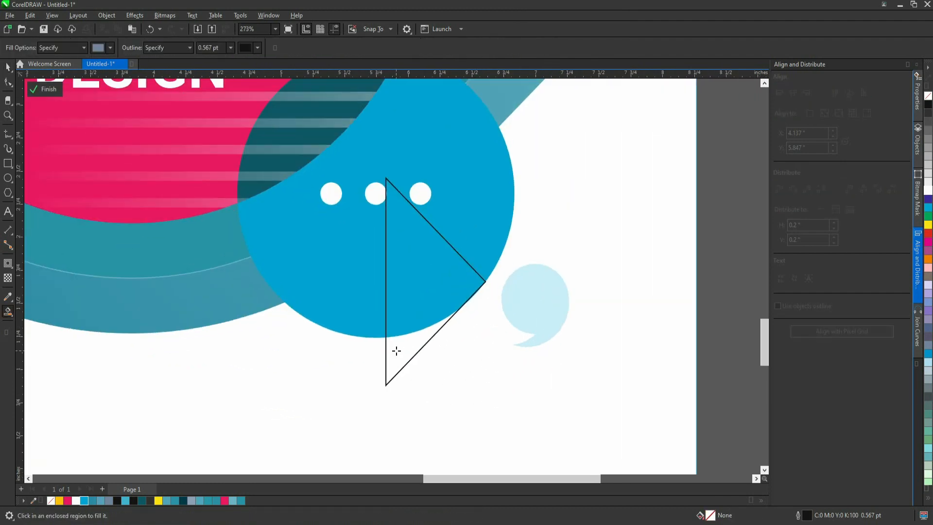
{"action": "left_click", "coordinate": [396, 350]}
{"action": "scroll", "coordinate": [394, 291], "scroll_direction": "down", "scroll_amount": 3}
{"action": "key", "text": "space"}
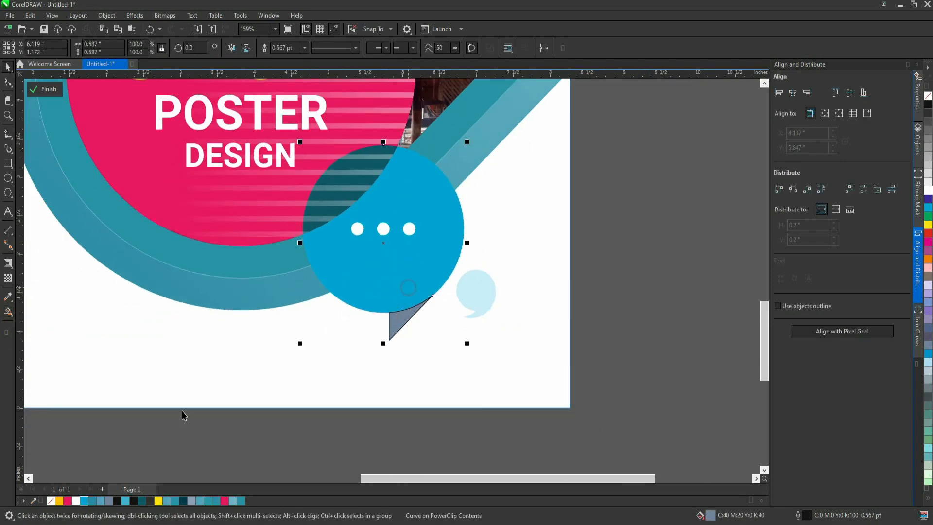
Fill the bubble's tail cyan and try to weld it to the cyan circle.
{"action": "left_click", "coordinate": [85, 500]}
{"action": "left_click", "coordinate": [285, 48]}
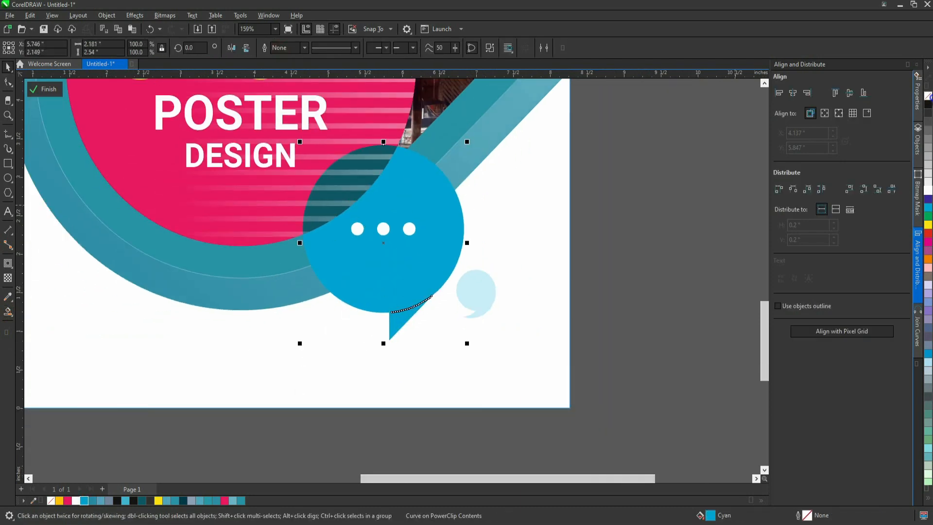
{"action": "key", "text": "Escape"}
{"action": "scroll", "coordinate": [560, 316], "scroll_direction": "down", "scroll_amount": 3}
{"action": "scroll", "coordinate": [455, 327], "scroll_direction": "up", "scroll_amount": 2}
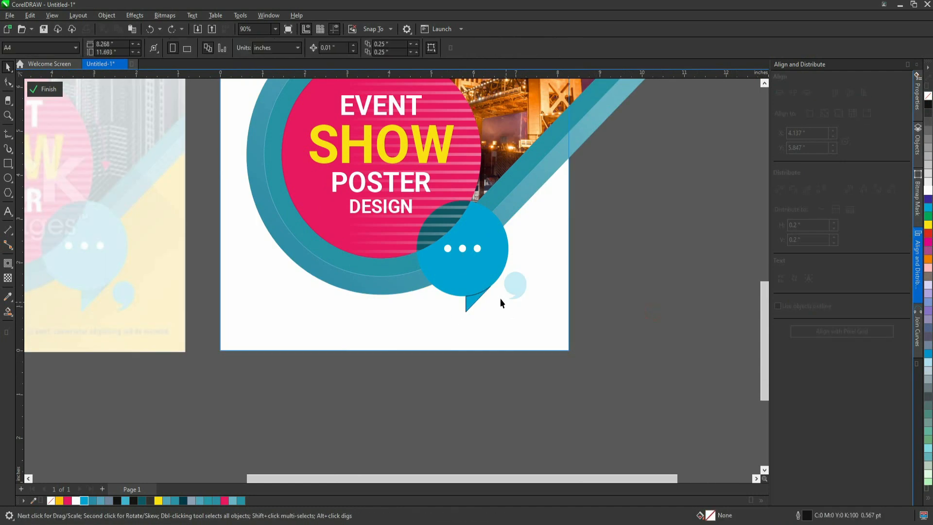
Apply a linear fountain fill to the bubble's tail, running from cyan at the tip to dark teal near the circle.
{"action": "left_click", "coordinate": [477, 296]}
{"action": "scroll", "coordinate": [477, 297], "scroll_direction": "up", "scroll_amount": 5}
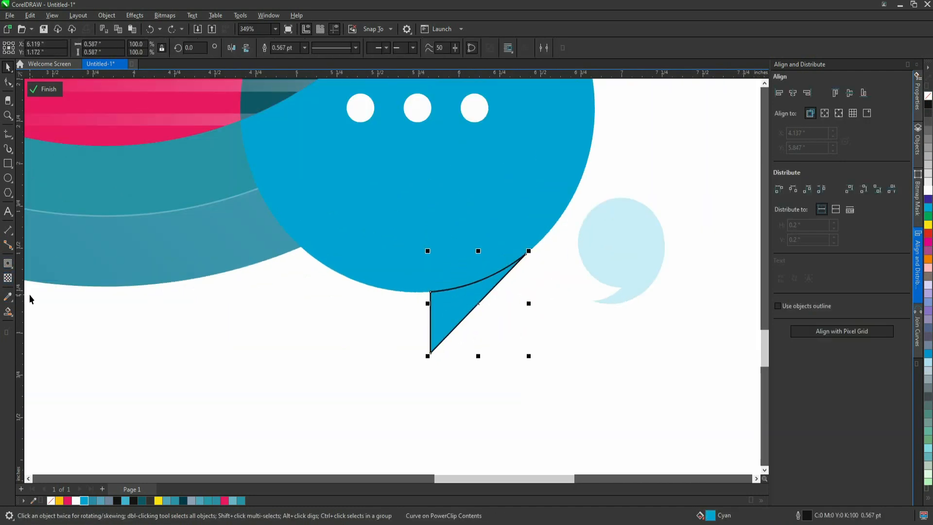
{"action": "key", "text": "g"}
{"action": "left_click_drag", "start_coordinate": [433, 344], "coordinate": [502, 197]}
{"action": "left_click", "coordinate": [141, 500]}
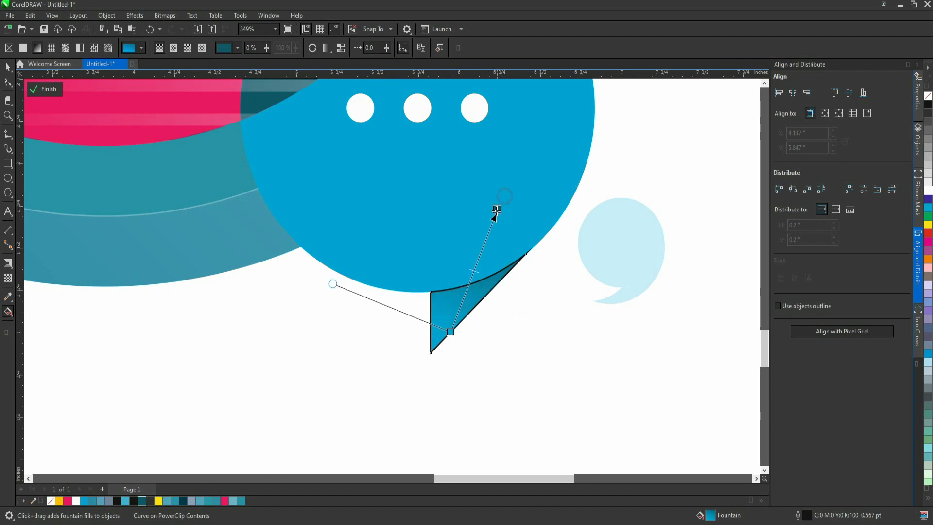
Finish editing the PowerClip contents and place a square about 0.84 in wide, rotated 315°, centred on the flyer's left edge.
{"action": "key", "text": "space"}
{"action": "scroll", "coordinate": [610, 290], "scroll_direction": "down", "scroll_amount": 4}
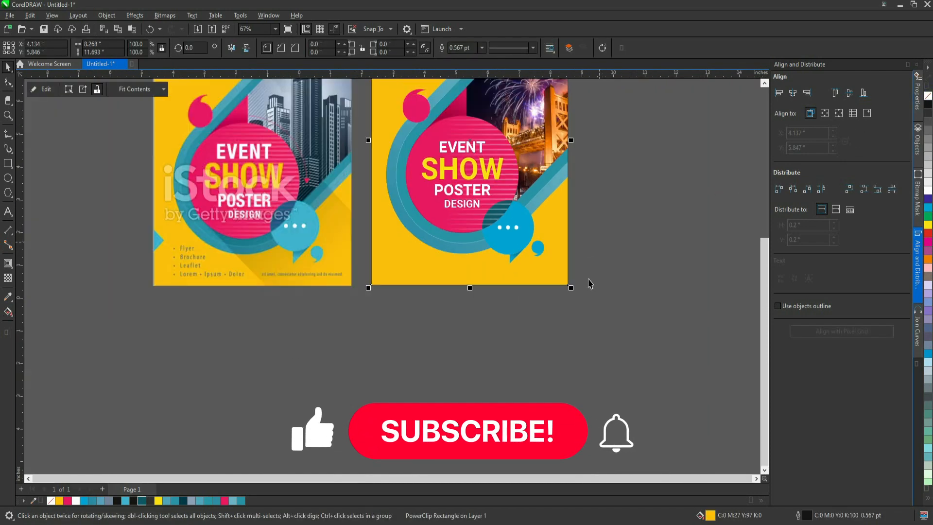
{"action": "left_click", "coordinate": [9, 165]}
{"action": "left_click_drag", "start_coordinate": [356, 236], "coordinate": [377, 255]}
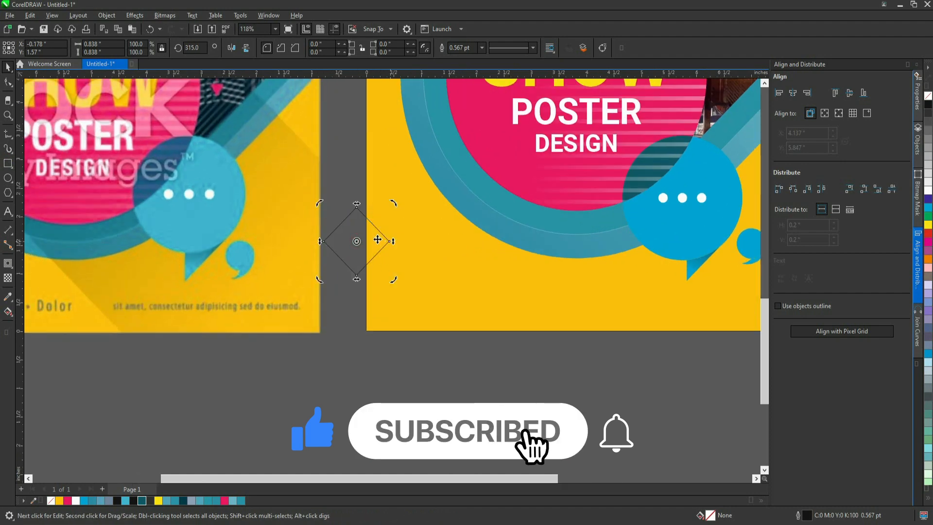
{"action": "left_click_drag", "start_coordinate": [378, 239], "coordinate": [387, 228]}
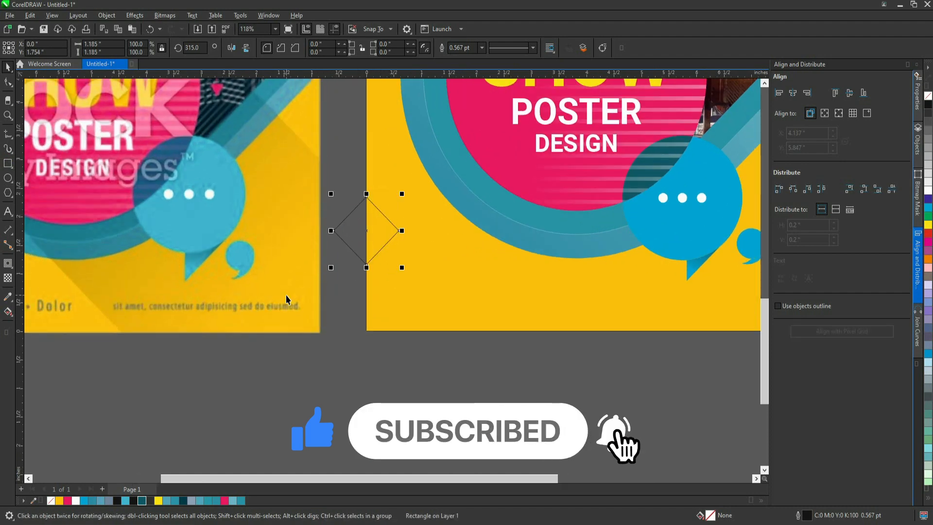
Create a triangle with Smart Fill from the rotated square's half inside the flyer and delete the helper square.
{"action": "key", "text": "g"}
{"action": "left_click", "coordinate": [11, 314]}
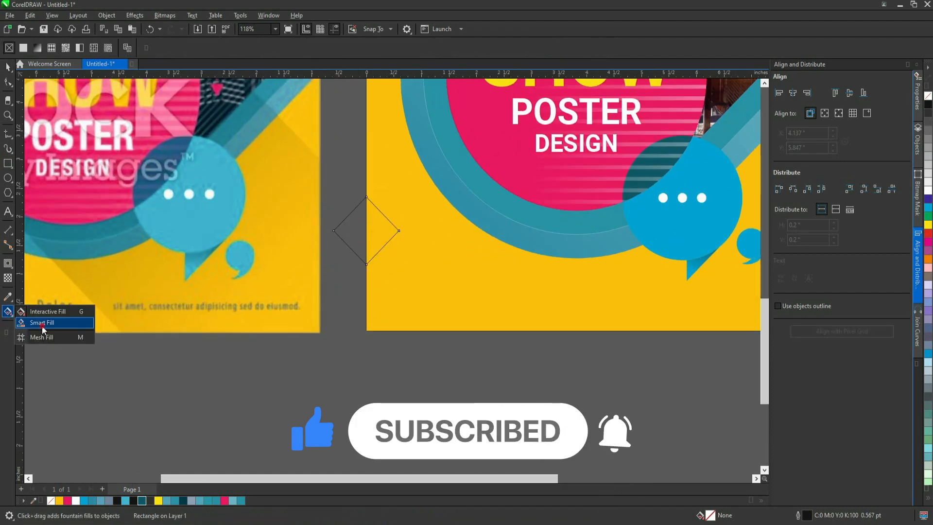
{"action": "left_click", "coordinate": [42, 325]}
{"action": "left_click", "coordinate": [381, 232]}
{"action": "key", "text": "space"}
{"action": "left_click", "coordinate": [342, 234]}
{"action": "key", "text": "Delete"}
Fill the triangle on the flyer's left edge with cyan and remove its outline.
{"action": "left_click", "coordinate": [381, 238]}
{"action": "left_click", "coordinate": [85, 500]}
{"action": "right_click", "coordinate": [50, 500]}
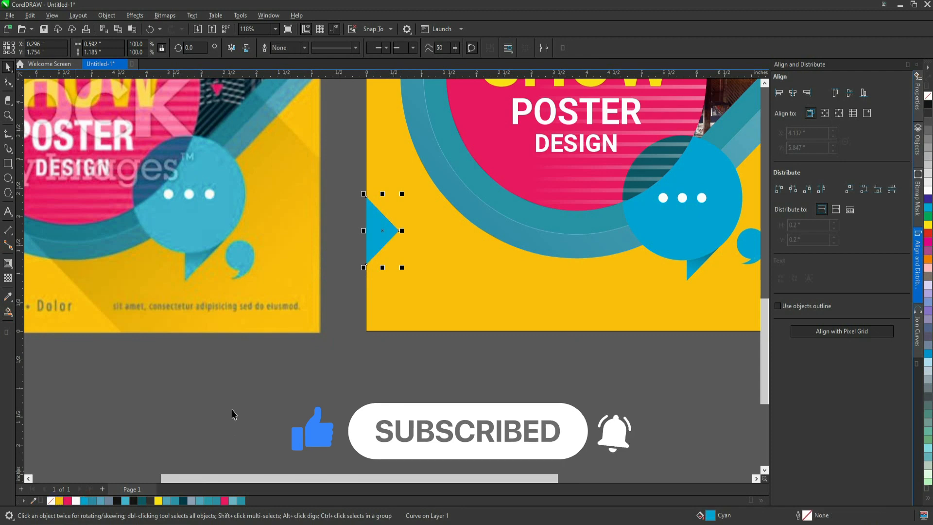
{"action": "scroll", "coordinate": [234, 412], "scroll_direction": "down", "scroll_amount": 4}
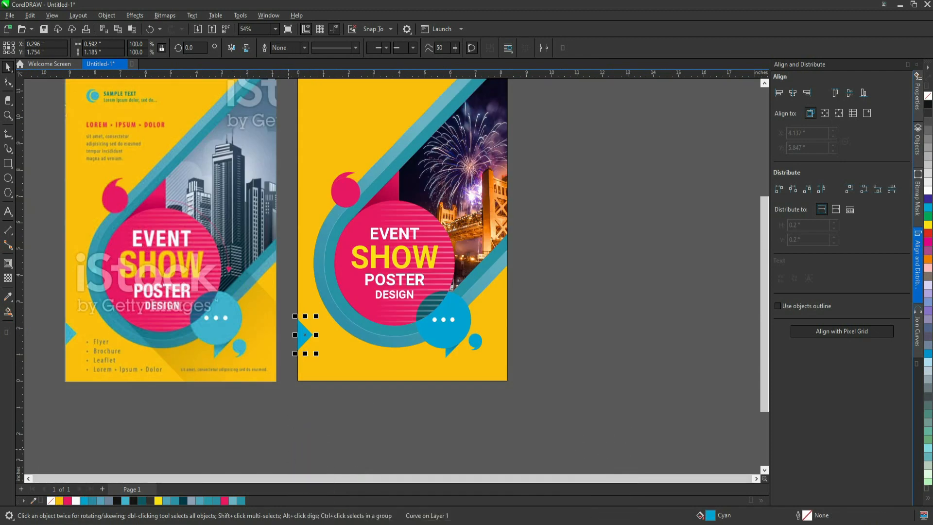
{"action": "left_click", "coordinate": [308, 392]}
Bring the leaf logo into the drawing and position it in the flyer's upper-left corner at a reduced size.
{"action": "scroll", "coordinate": [307, 392], "scroll_direction": "down", "scroll_amount": 4}
{"action": "scroll", "coordinate": [277, 228], "scroll_direction": "up", "scroll_amount": 5}
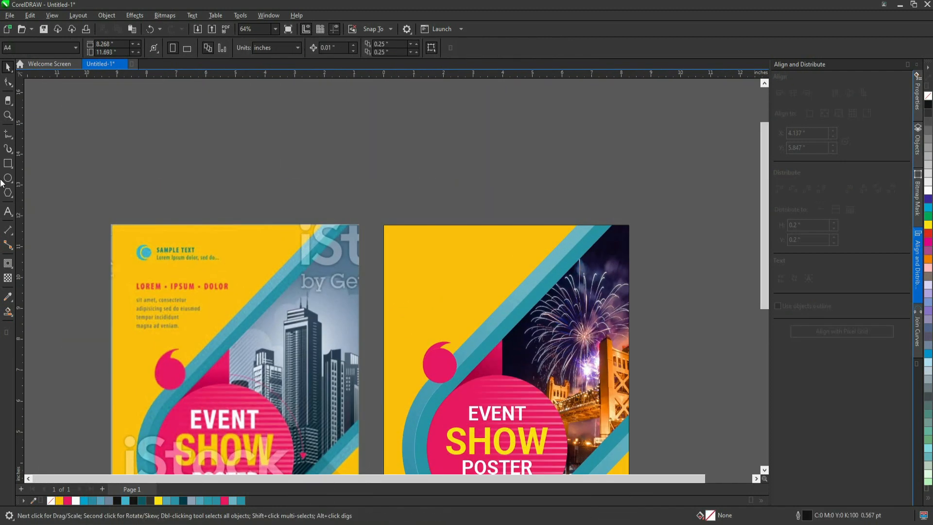
{"action": "key", "text": "F8"}
{"action": "key", "text": "space"}
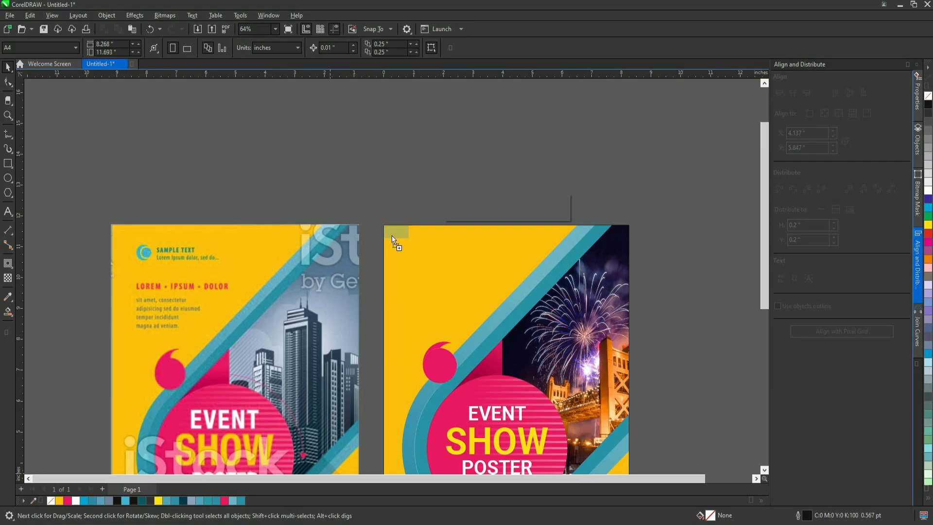
{"action": "left_click_drag", "start_coordinate": [391, 235], "coordinate": [376, 182]}
{"action": "left_click_drag", "start_coordinate": [552, 88], "coordinate": [413, 163]}
{"action": "left_click_drag", "start_coordinate": [371, 190], "coordinate": [429, 257]}
{"action": "scroll", "coordinate": [476, 273], "scroll_direction": "up", "scroll_amount": 1}
{"action": "key", "text": "Escape"}
{"action": "scroll", "coordinate": [573, 273], "scroll_direction": "down", "scroll_amount": 1}
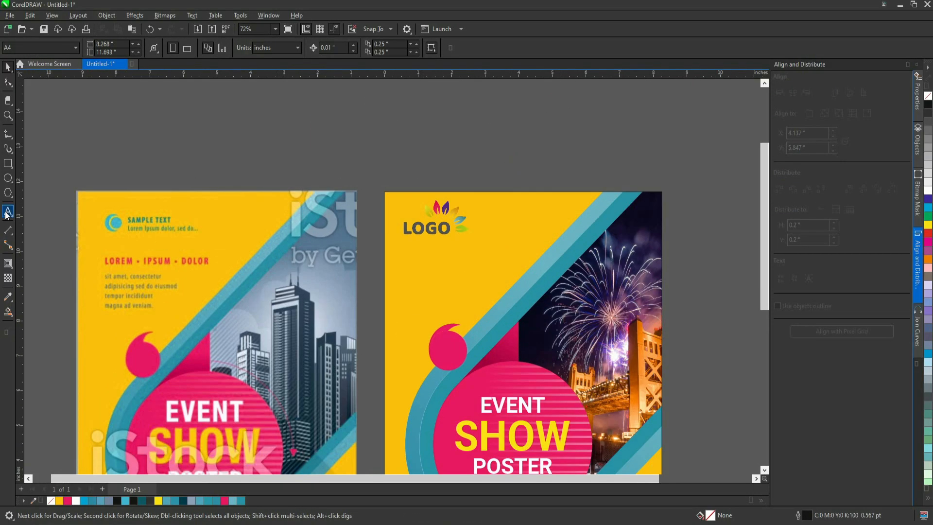
Add the heading "BROCHURE FLYER" below the logo and format it in bold Roboto.
{"action": "key", "text": "F8"}
{"action": "left_click", "coordinate": [399, 253]}
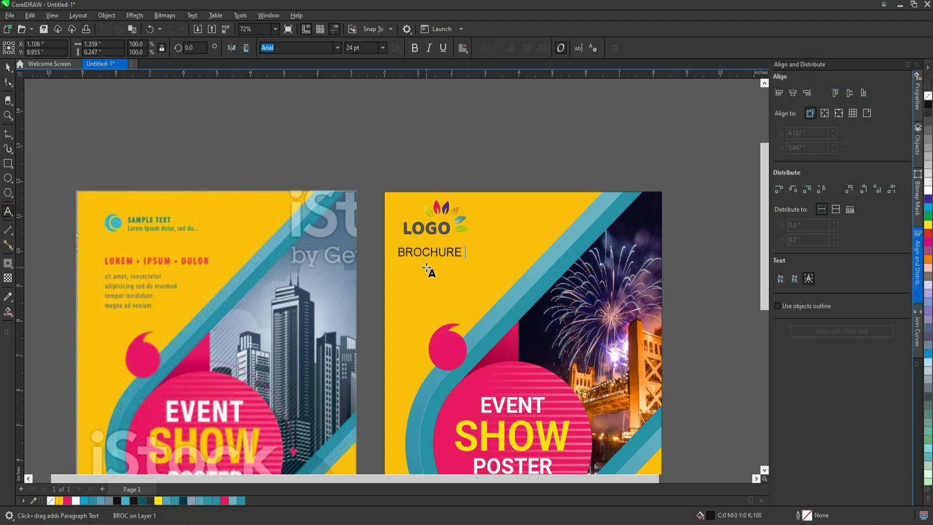
{"action": "left_click", "coordinate": [415, 48]}
{"action": "left_click", "coordinate": [337, 47]}
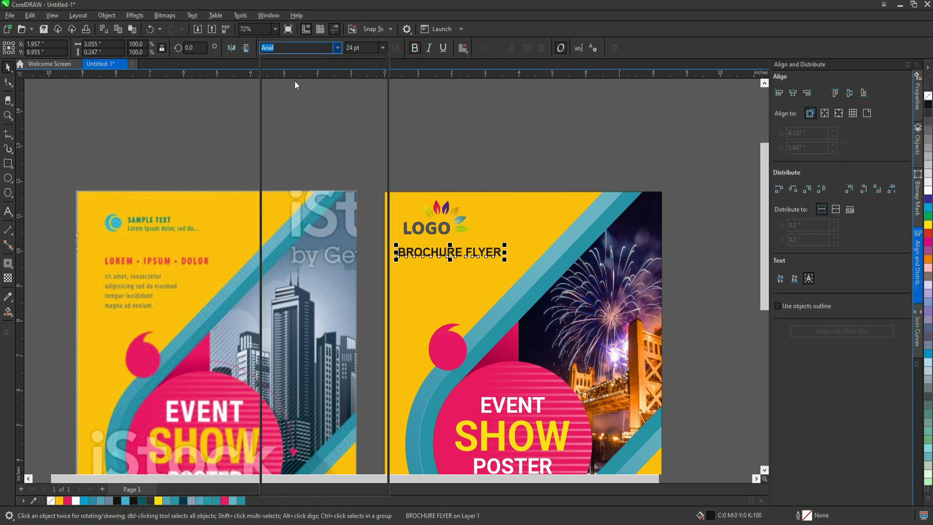
{"action": "left_click", "coordinate": [295, 82]}
{"action": "left_click", "coordinate": [414, 48]}
Line up the BROCHURE FLYER heading with the logo, colour it dark teal and widen its letter spacing.
{"action": "scroll", "coordinate": [460, 267], "scroll_direction": "up", "scroll_amount": 3}
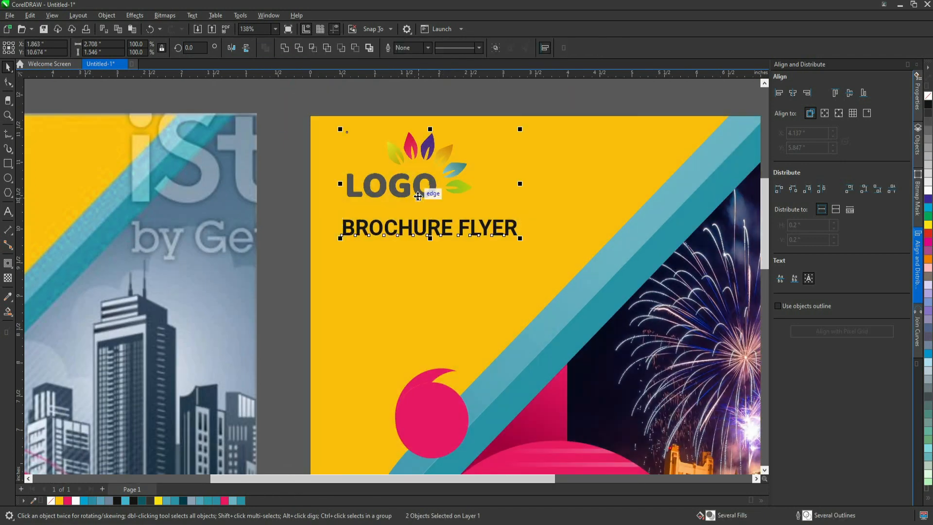
{"action": "left_click_drag", "start_coordinate": [389, 240], "coordinate": [398, 236]}
{"action": "left_click", "coordinate": [183, 500]}
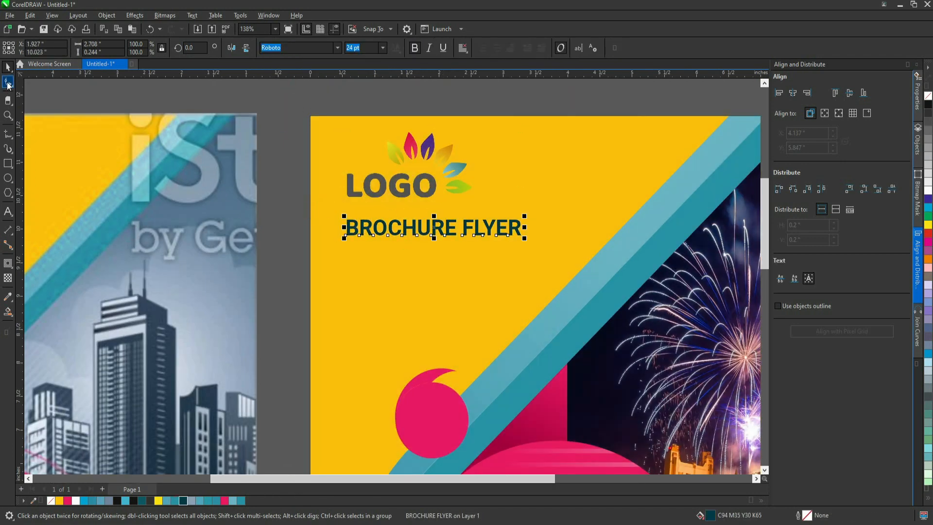
{"action": "left_click", "coordinate": [8, 82]}
{"action": "left_click_drag", "start_coordinate": [524, 236], "coordinate": [542, 236]}
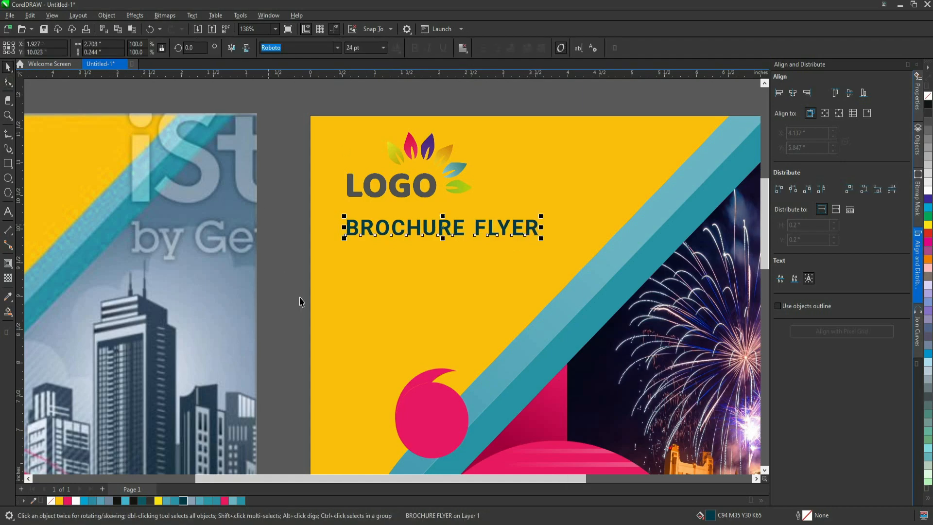
{"action": "scroll", "coordinate": [300, 302], "scroll_direction": "down", "scroll_amount": 5}
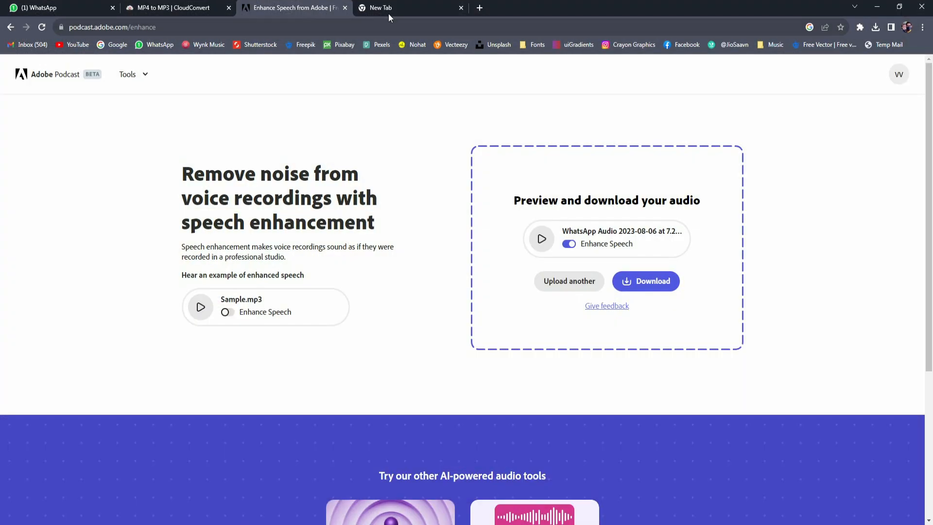
Switch to the web browser, find lipsum.com through a Google search and copy the opening Lorem Ipsum text up to "1500s".
{"action": "left_click", "coordinate": [388, 13]}
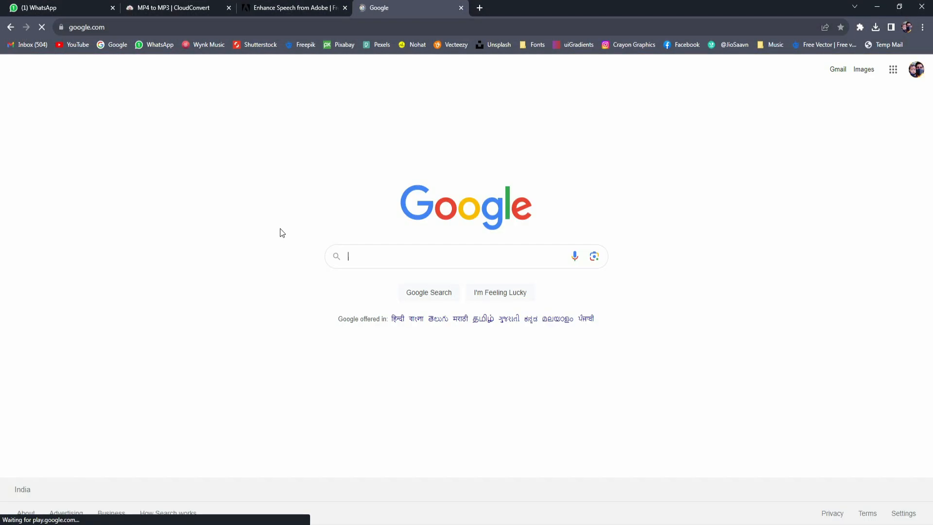
{"action": "type", "text": "SAMPLE TEXT"}
{"action": "key", "text": "shift+Return"}
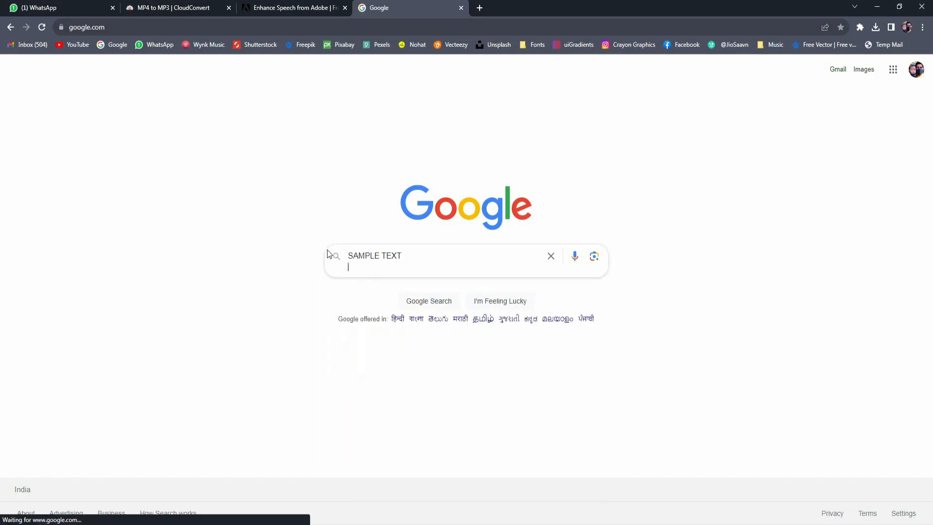
{"action": "left_click", "coordinate": [181, 181]}
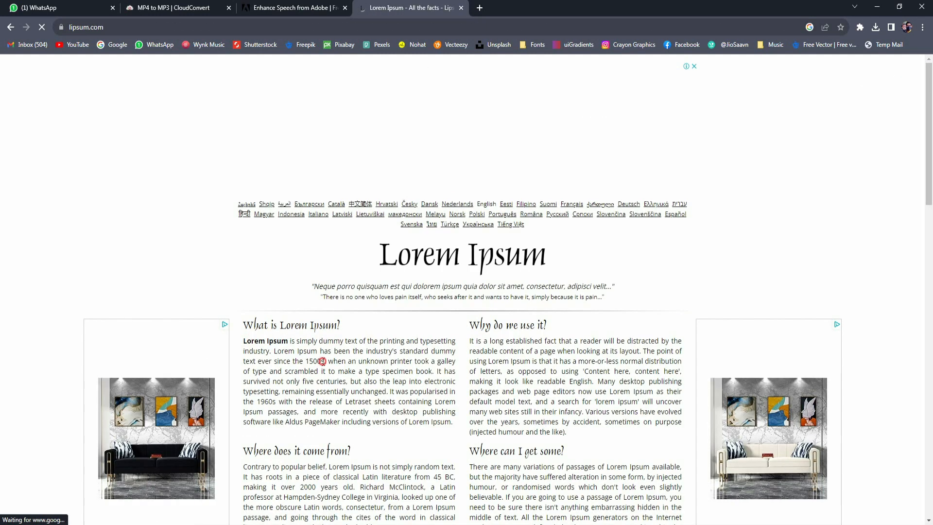
{"action": "left_click_drag", "start_coordinate": [324, 362], "coordinate": [243, 340]}
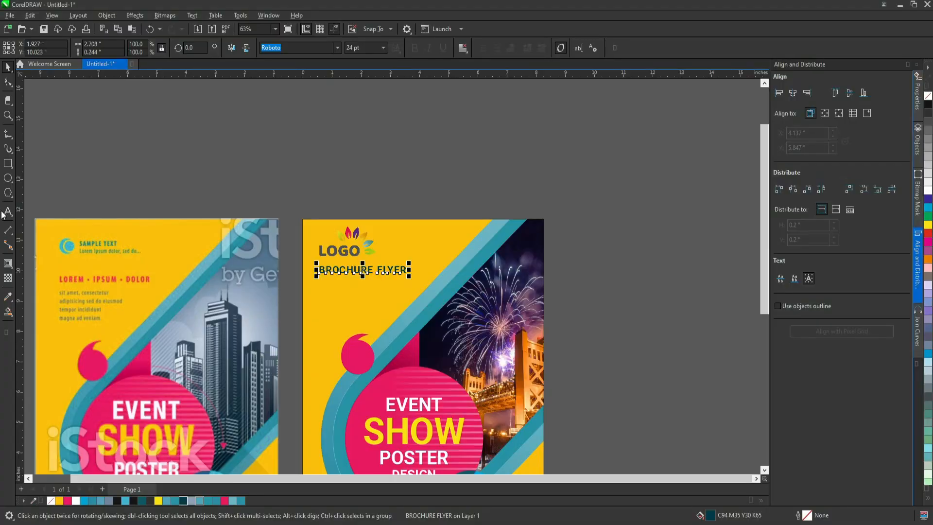
Back in CorelDRAW, create a paragraph text frame about 3.06 by 1.18 in below the heading and paste the Lorem Ipsum text.
{"action": "left_click", "coordinate": [6, 214]}
{"action": "scroll", "coordinate": [256, 256], "scroll_direction": "up", "scroll_amount": 4}
{"action": "left_click_drag", "start_coordinate": [246, 238], "coordinate": [448, 318]}
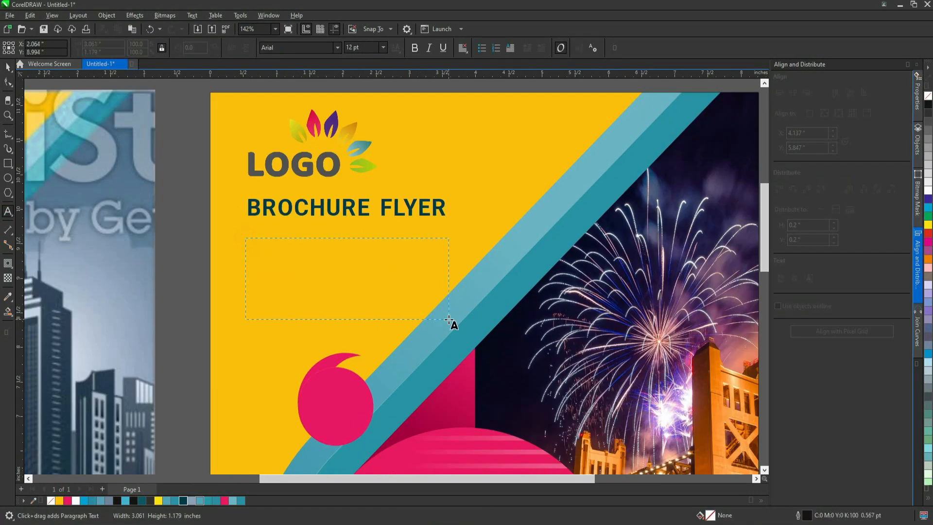
{"action": "key", "text": "ctrl+v"}
{"action": "key", "text": "ctrl+space"}
Set the Lorem Ipsum paragraph to Roboto at 10 pt.
{"action": "left_click", "coordinate": [337, 49]}
{"action": "left_click", "coordinate": [321, 107]}
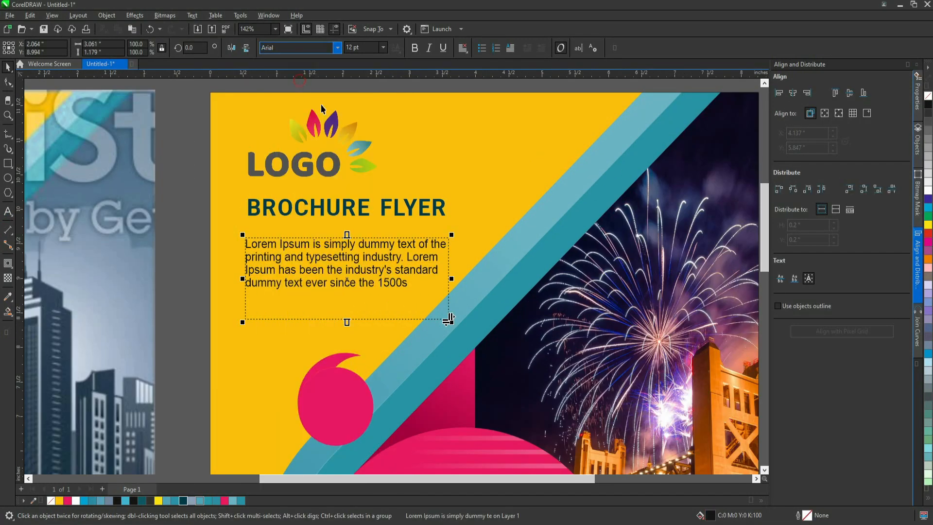
{"action": "left_click", "coordinate": [364, 48]}
{"action": "key", "text": "Return"}
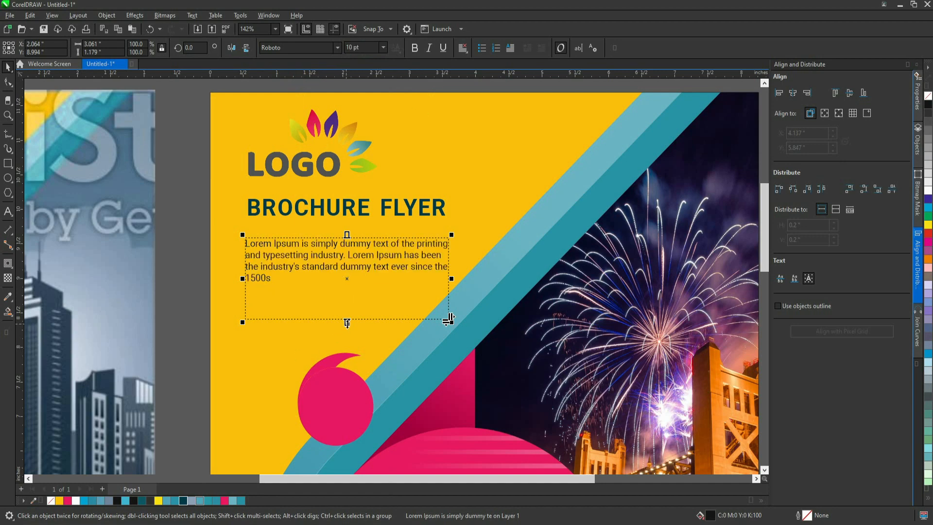
Shorten the paragraph frame to about 0.69 in, colour its text dark teal and place it just below the heading.
{"action": "left_click_drag", "start_coordinate": [448, 319], "coordinate": [448, 286]}
{"action": "scroll", "coordinate": [345, 244], "scroll_direction": "down", "scroll_amount": 3}
{"action": "scroll", "coordinate": [345, 244], "scroll_direction": "up", "scroll_amount": 4}
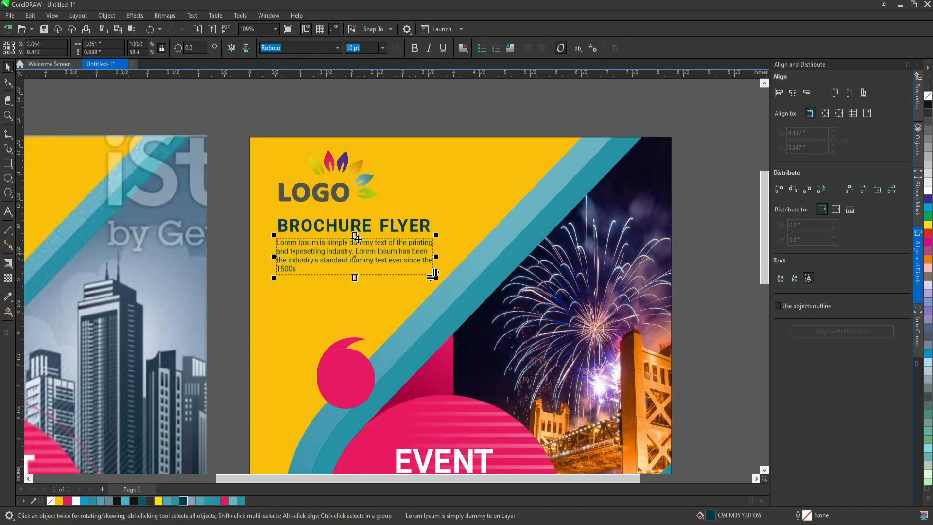
{"action": "left_click", "coordinate": [345, 245], "text": "shift"}
{"action": "scroll", "coordinate": [345, 246], "scroll_direction": "down", "scroll_amount": 3}
{"action": "scroll", "coordinate": [345, 246], "scroll_direction": "down", "scroll_amount": 3}
{"action": "scroll", "coordinate": [357, 428], "scroll_direction": "up", "scroll_amount": 2}
{"action": "key", "text": "Escape"}
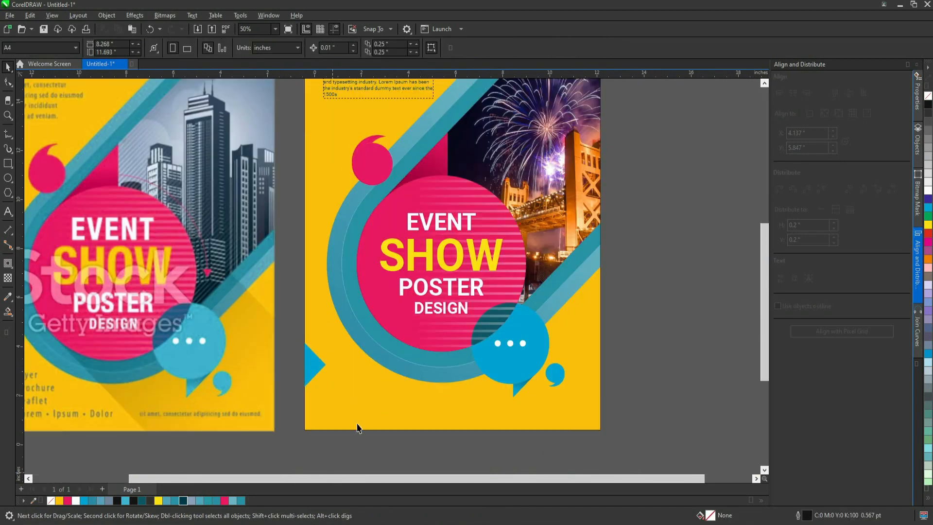
Add the three-line text "Flyer", "Brochure", "Leaflet" near the flyer's lower-left corner in bold Roboto.
{"action": "left_click", "coordinate": [8, 211]}
{"action": "left_click", "coordinate": [337, 387]}
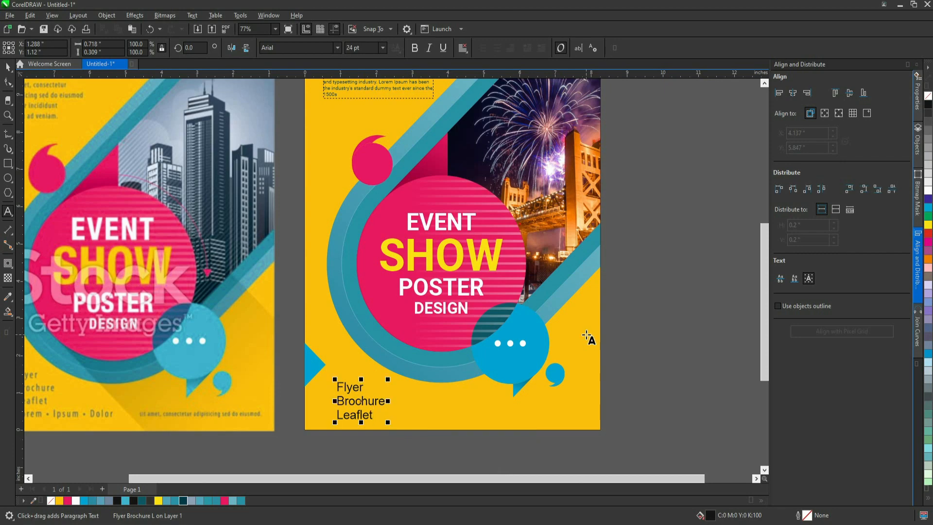
{"action": "left_click", "coordinate": [337, 47]}
{"action": "left_click", "coordinate": [371, 413]}
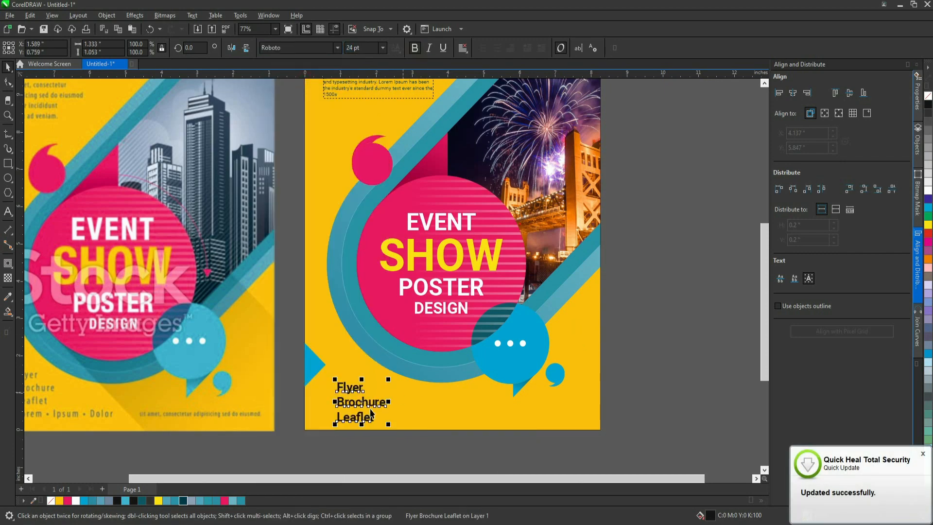
Increase the list's line spacing, set it to 18 pt and colour it dark teal.
{"action": "scroll", "coordinate": [383, 408], "scroll_direction": "up", "scroll_amount": 2}
{"action": "key", "text": "F10"}
{"action": "scroll", "coordinate": [380, 441], "scroll_direction": "up", "scroll_amount": 2}
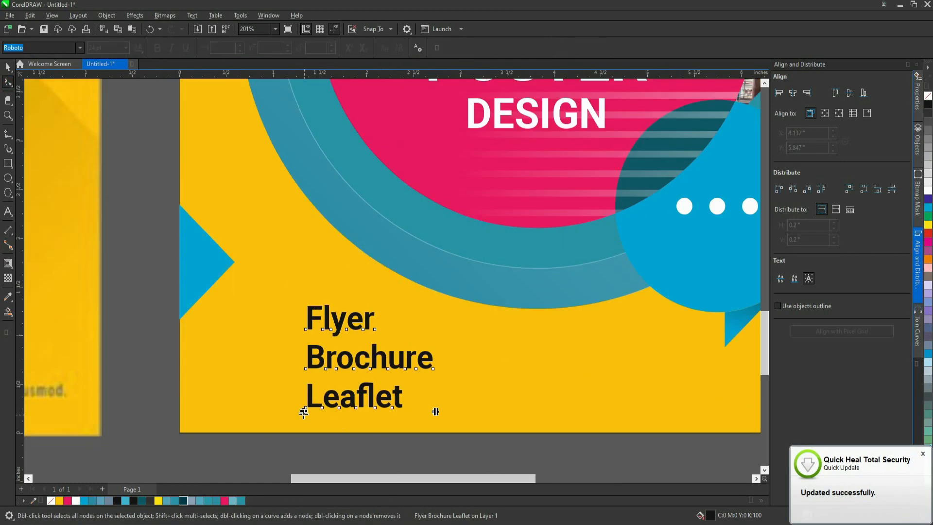
{"action": "key", "text": "space"}
{"action": "left_click", "coordinate": [382, 48]}
{"action": "left_click", "coordinate": [353, 153]}
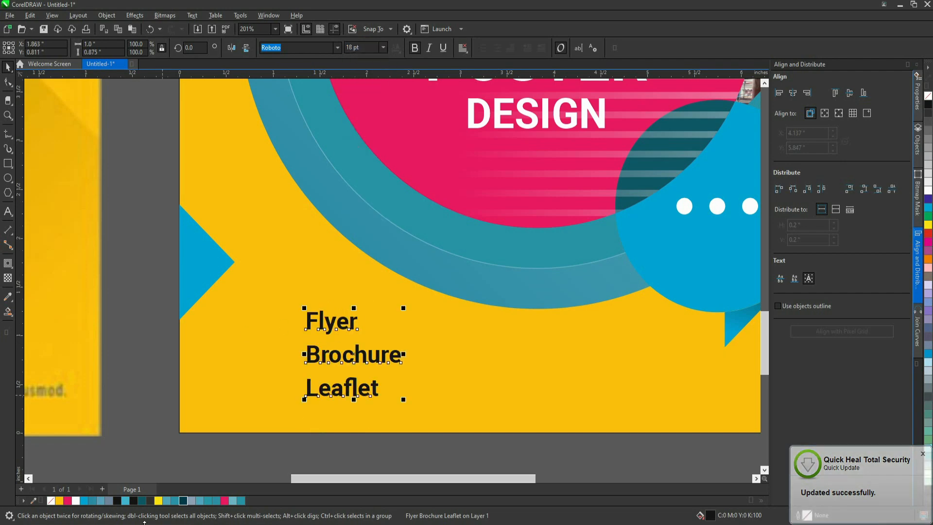
Create a 0.1 in circle beside "Flyer" as a bullet, filled dark teal without an outline.
{"action": "key", "text": "F7"}
{"action": "scroll", "coordinate": [295, 362], "scroll_direction": "up", "scroll_amount": 1}
{"action": "left_click_drag", "start_coordinate": [241, 280], "coordinate": [265, 303]}
{"action": "key", "text": "space"}
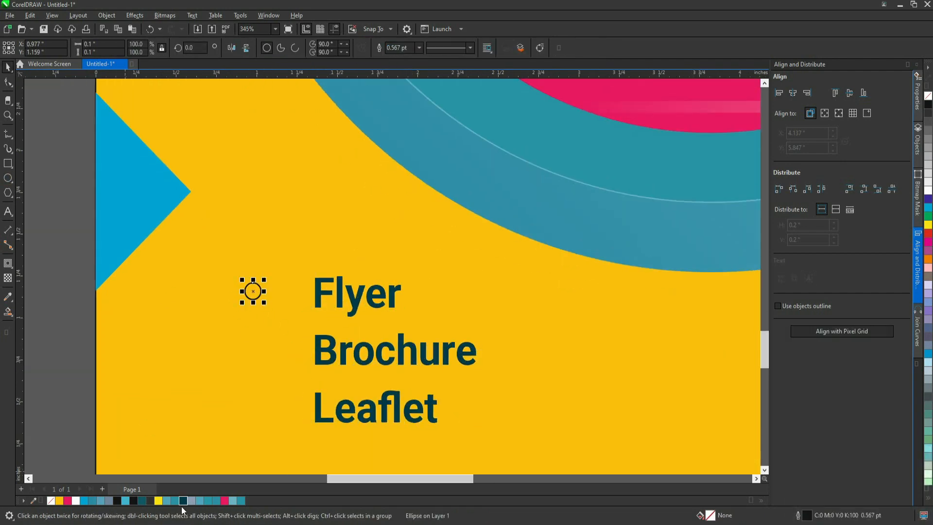
{"action": "right_click", "coordinate": [52, 499]}
Duplicate the bullet down to the Brochure and Leaflet lines and move the list text closer to the bullets.
{"action": "scroll", "coordinate": [268, 330], "scroll_direction": "up", "scroll_amount": 1}
{"action": "left_click_drag", "start_coordinate": [241, 265], "coordinate": [242, 368]}
{"action": "key", "text": "ctrl+r"}
{"action": "scroll", "coordinate": [279, 339], "scroll_direction": "down", "scroll_amount": 2}
{"action": "scroll", "coordinate": [304, 354], "scroll_direction": "up", "scroll_amount": 1}
{"action": "left_click_drag", "start_coordinate": [304, 354], "coordinate": [279, 354]}
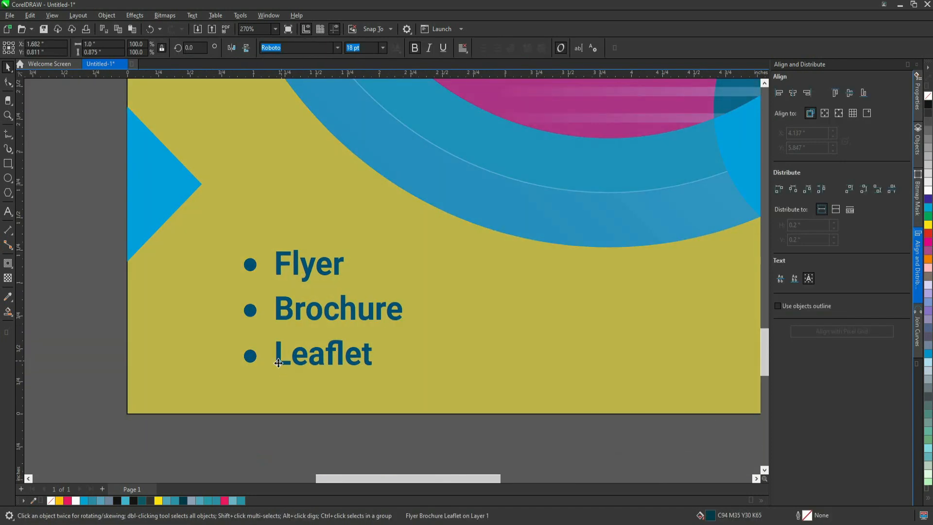
Fine-tune the bullets' vertical position so they line up with the list lines.
{"action": "scroll", "coordinate": [257, 359], "scroll_direction": "up", "scroll_amount": 2}
{"action": "scroll", "coordinate": [257, 358], "scroll_direction": "down", "scroll_amount": 1}
{"action": "left_click", "coordinate": [254, 354]}
{"action": "scroll", "coordinate": [251, 335], "scroll_direction": "up", "scroll_amount": 1}
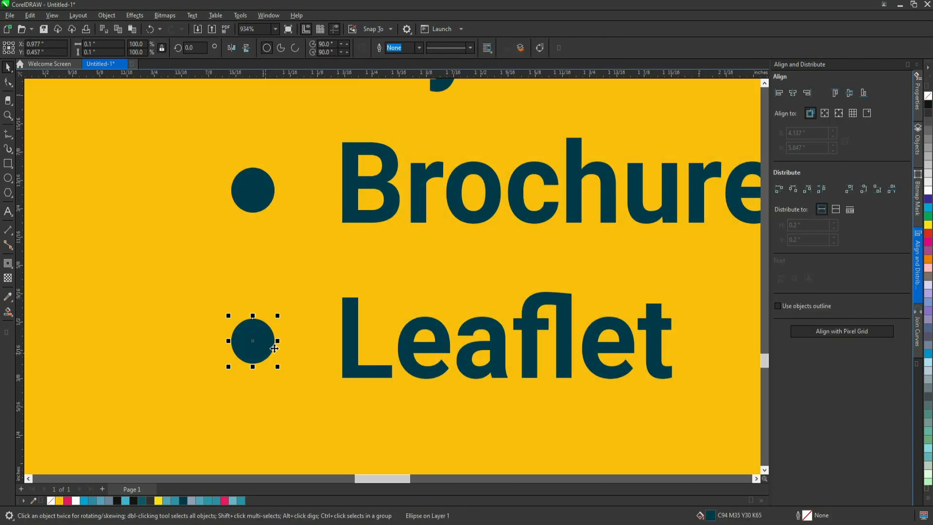
{"action": "scroll", "coordinate": [243, 340], "scroll_direction": "down", "scroll_amount": 2}
{"action": "left_click_drag", "start_coordinate": [229, 439], "coordinate": [298, 267]}
{"action": "scroll", "coordinate": [514, 408], "scroll_direction": "down", "scroll_amount": 3}
{"action": "scroll", "coordinate": [327, 326], "scroll_direction": "up", "scroll_amount": 1}
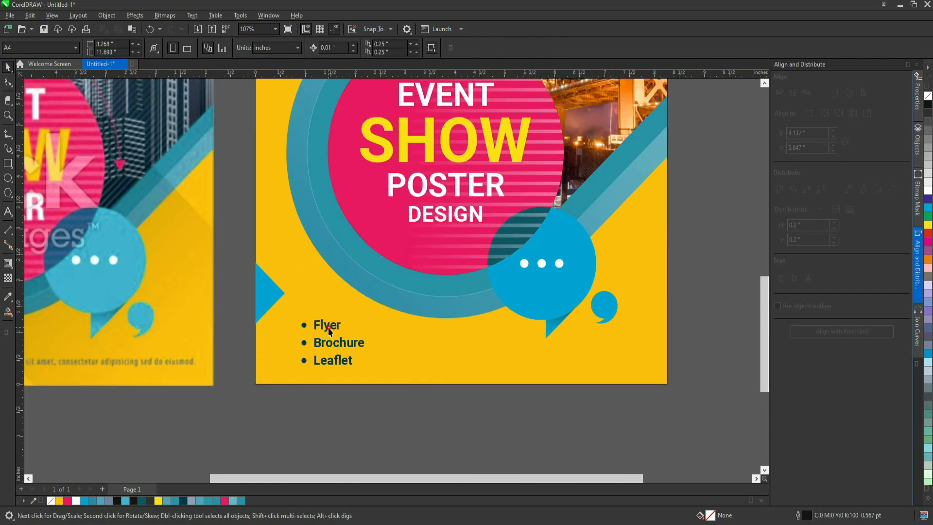
{"action": "left_click_drag", "start_coordinate": [327, 326], "coordinate": [579, 369]}
{"action": "double_click", "coordinate": [580, 396]}
{"action": "key", "text": "ctrl+a"}
{"action": "type", "text": "www."}
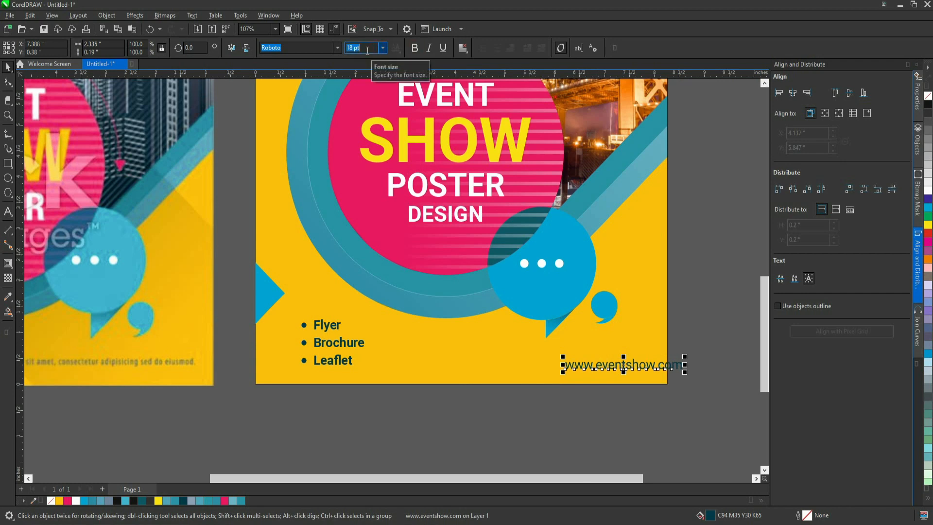
{"action": "key", "text": "Return"}
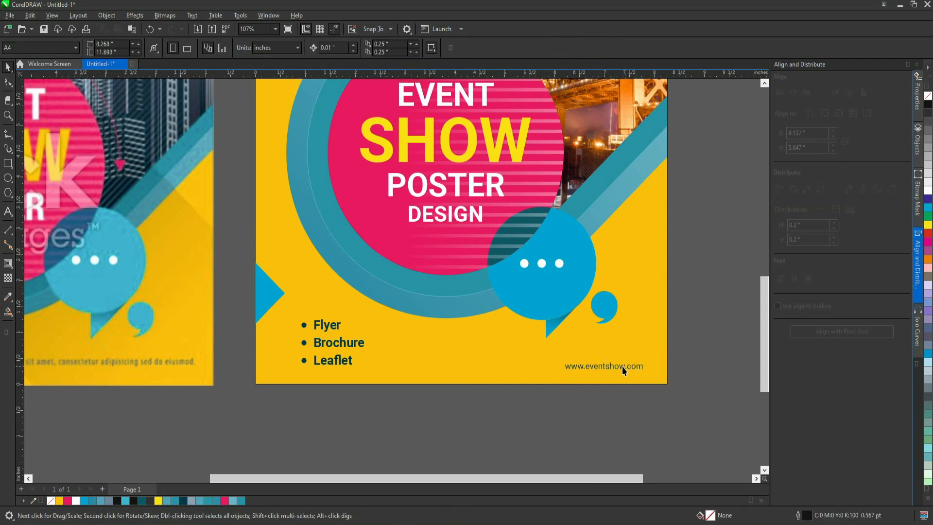
{"action": "left_click", "coordinate": [616, 436]}
{"action": "scroll", "coordinate": [616, 436], "scroll_direction": "down", "scroll_amount": 4}
{"action": "scroll", "coordinate": [442, 305], "scroll_direction": "up", "scroll_amount": 1}
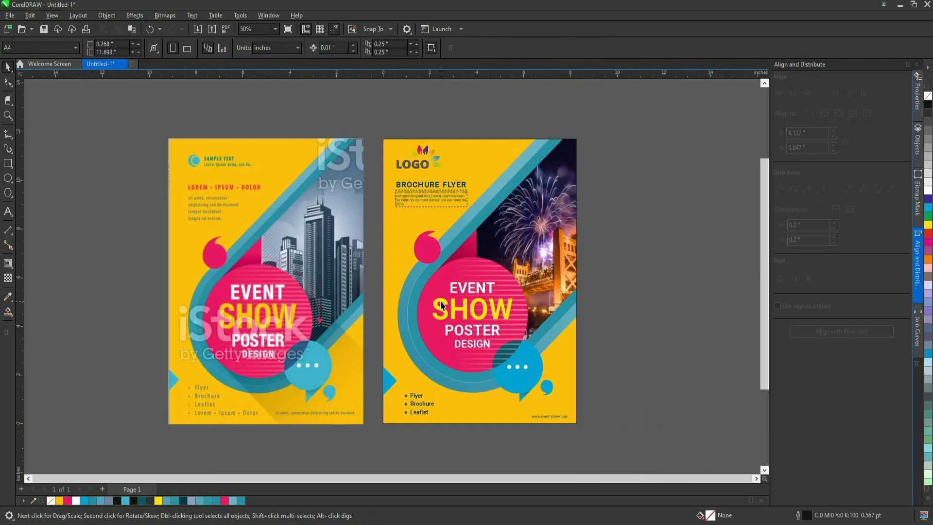
{"action": "left_click", "coordinate": [429, 194]}
{"action": "key", "text": "Escape"}
{"action": "scroll", "coordinate": [552, 332], "scroll_direction": "up", "scroll_amount": 1}
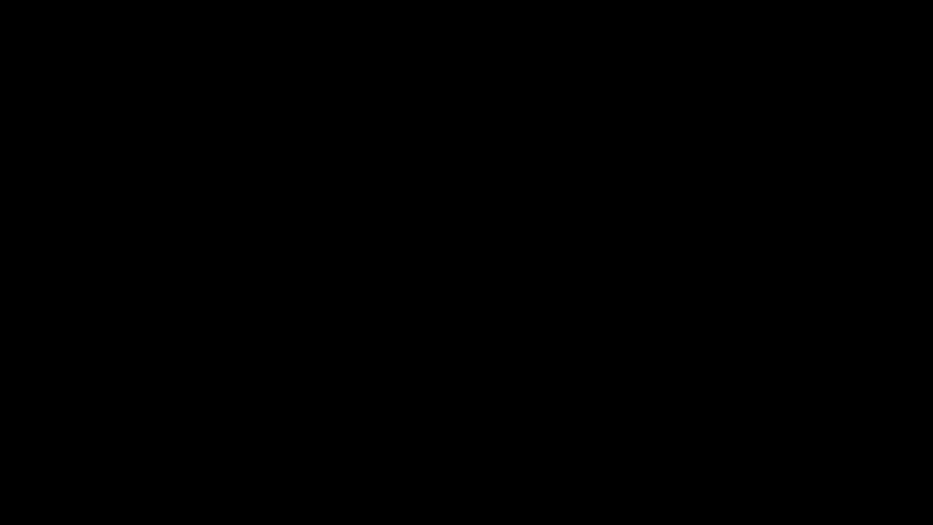